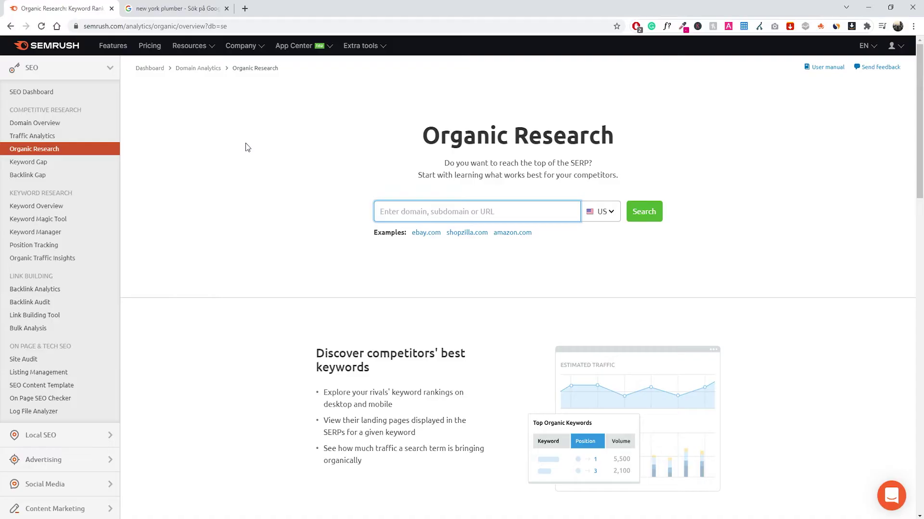
- Switch to the Google results for "new york plumber" and examine the business listings down to the end of the first page
{"action": "left_click", "coordinate": [182, 6]}
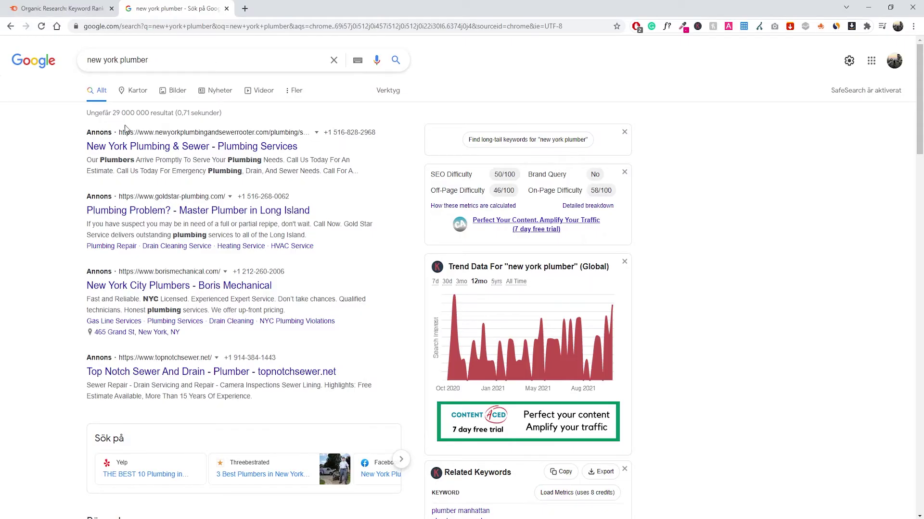
{"action": "scroll", "coordinate": [58, 164], "scroll_direction": "down", "scroll_amount": 2}
{"action": "scroll", "coordinate": [58, 163], "scroll_direction": "down", "scroll_amount": 15}
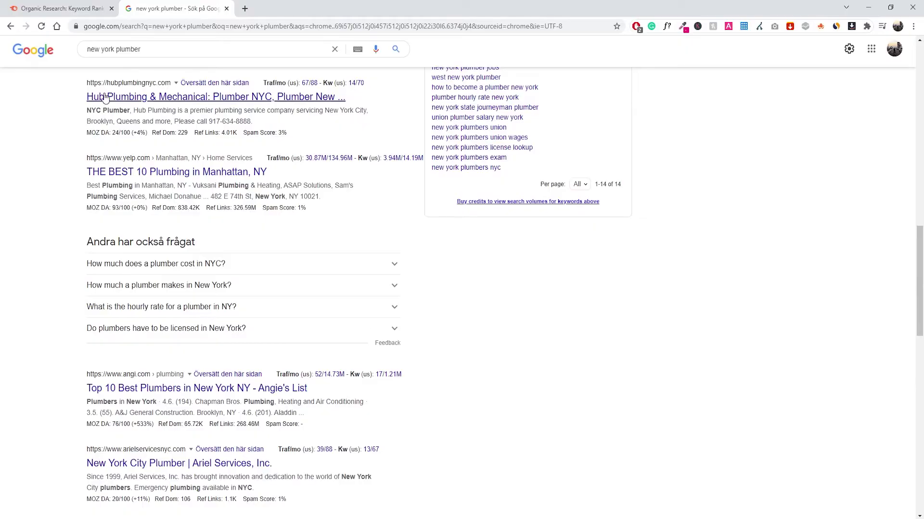
{"action": "scroll", "coordinate": [95, 179], "scroll_direction": "down", "scroll_amount": 2}
{"action": "scroll", "coordinate": [91, 213], "scroll_direction": "down", "scroll_amount": 11}
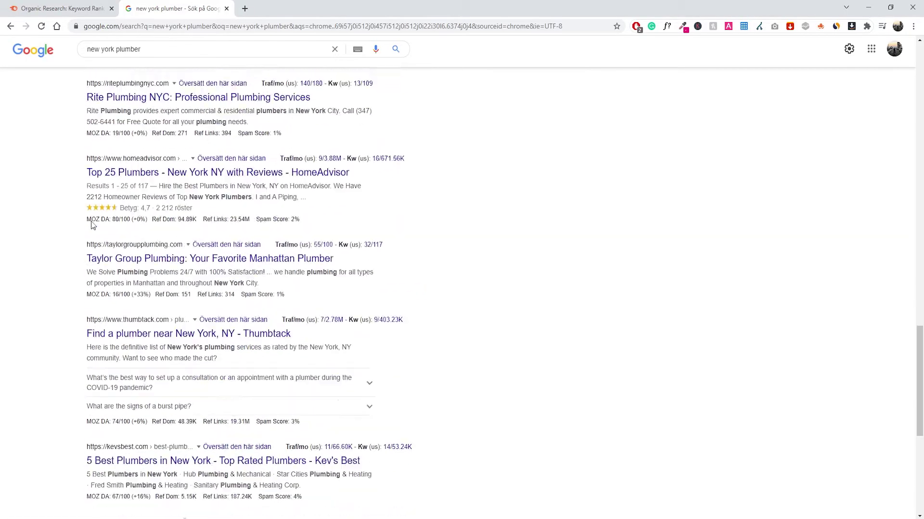
{"action": "scroll", "coordinate": [91, 236], "scroll_direction": "down", "scroll_amount": 2}
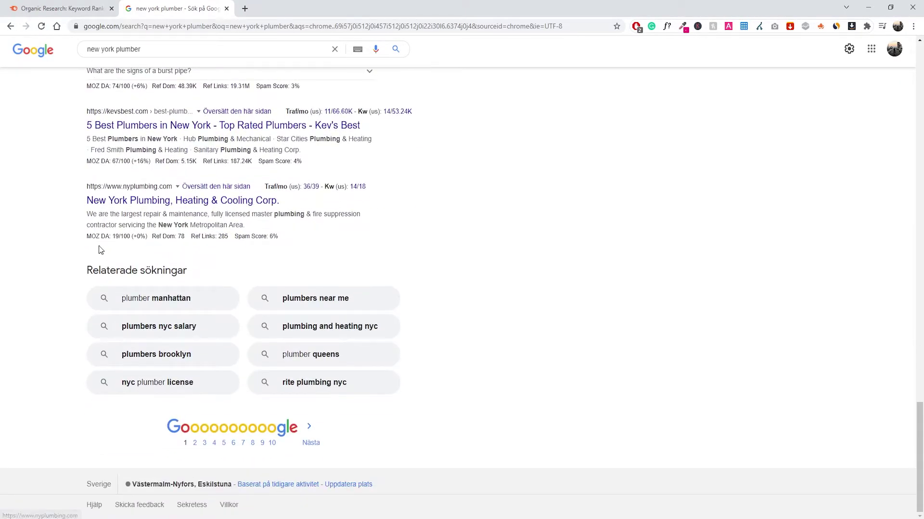
{"action": "scroll", "coordinate": [215, 179], "scroll_direction": "up", "scroll_amount": 1}
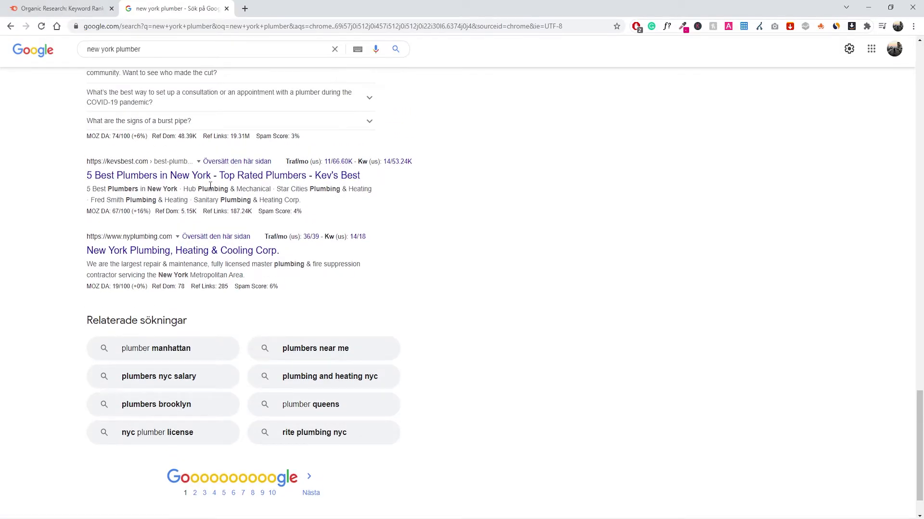
{"action": "scroll", "coordinate": [162, 331], "scroll_direction": "down", "scroll_amount": 1}
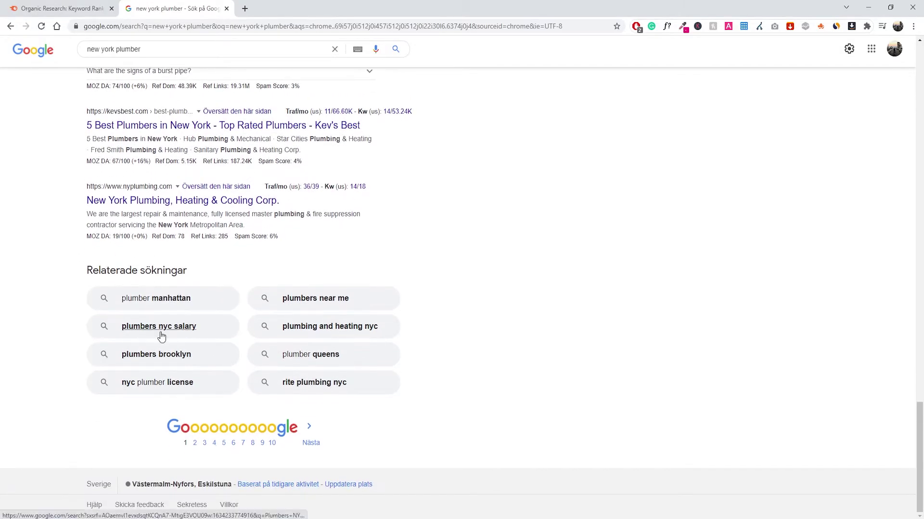
- Go to page 4 of the "new york plumber" results and look through the listings for a local plumbing business
{"action": "left_click", "coordinate": [214, 444]}
{"action": "scroll", "coordinate": [94, 235], "scroll_direction": "down", "scroll_amount": 13}
{"action": "scroll", "coordinate": [124, 237], "scroll_direction": "up", "scroll_amount": 5}
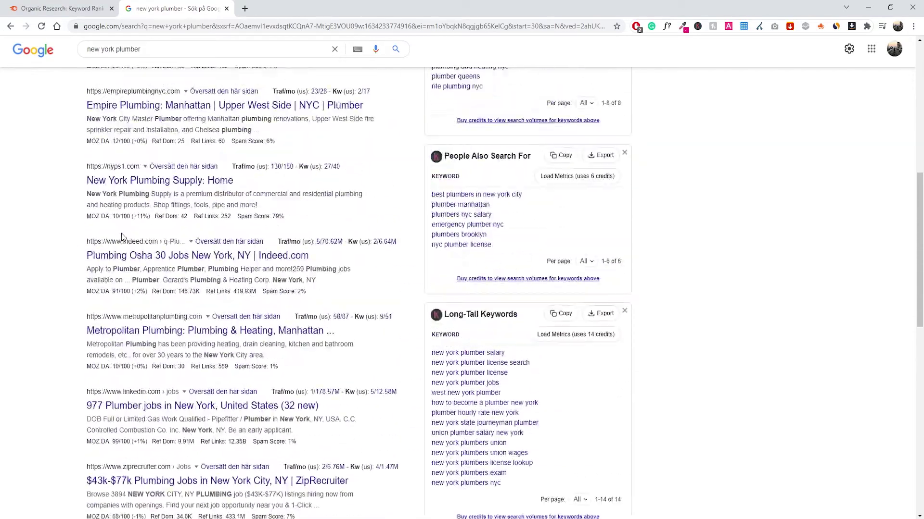
{"action": "scroll", "coordinate": [103, 234], "scroll_direction": "up", "scroll_amount": 5}
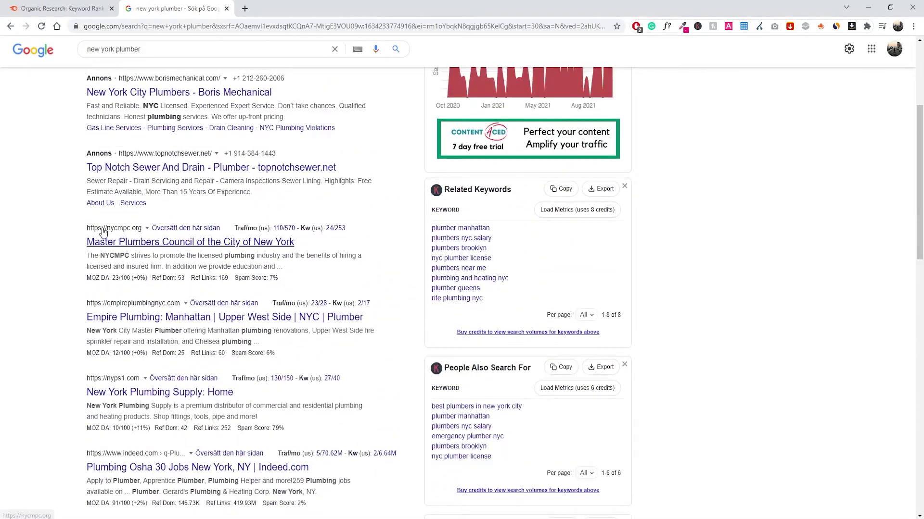
{"action": "scroll", "coordinate": [104, 233], "scroll_direction": "down", "scroll_amount": 8}
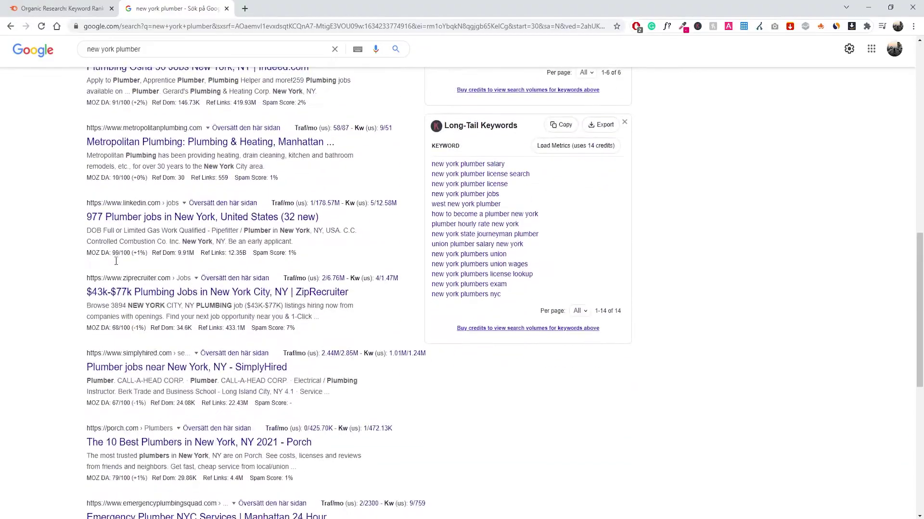
{"action": "scroll", "coordinate": [116, 262], "scroll_direction": "down", "scroll_amount": 1}
{"action": "scroll", "coordinate": [64, 241], "scroll_direction": "down", "scroll_amount": 1}
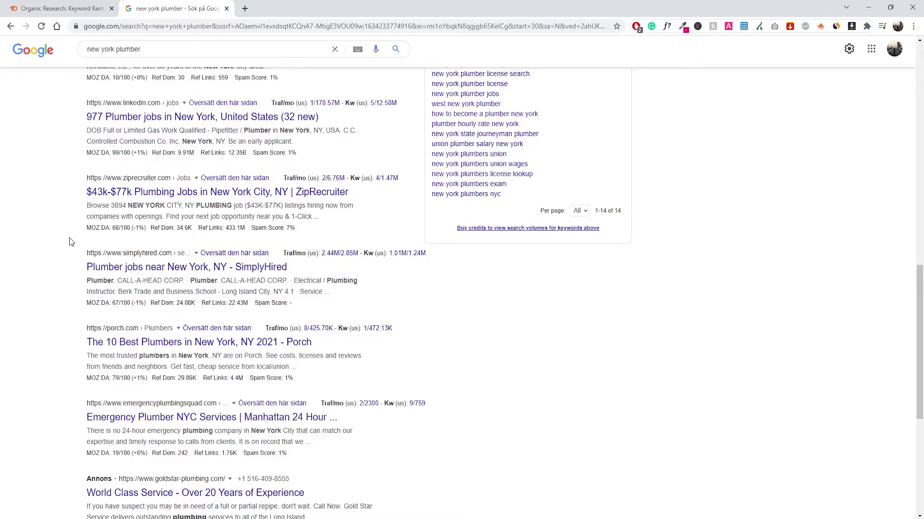
{"action": "scroll", "coordinate": [69, 241], "scroll_direction": "up", "scroll_amount": 6}
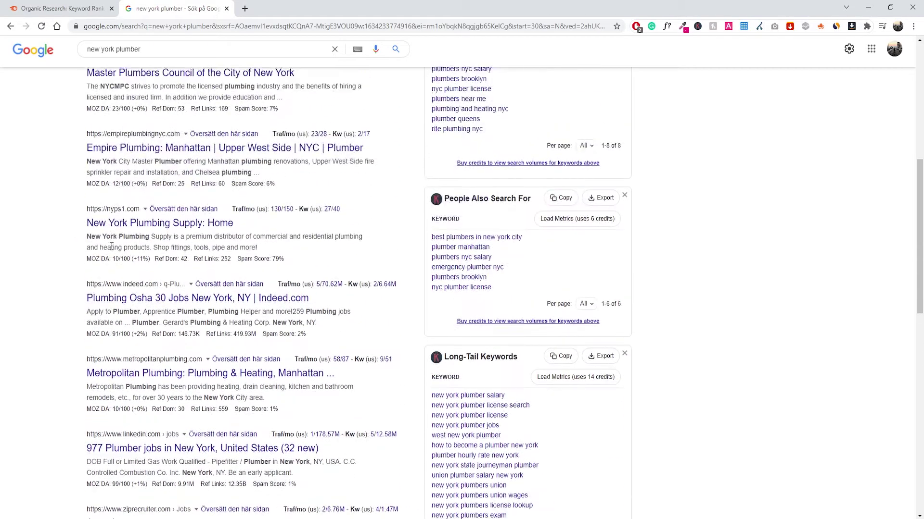
- Open the New York Plumbing Supply result in a new tab, switch to it and dismiss the Coronavirus notice
{"action": "right_click", "coordinate": [128, 243]}
{"action": "left_click", "coordinate": [163, 248]}
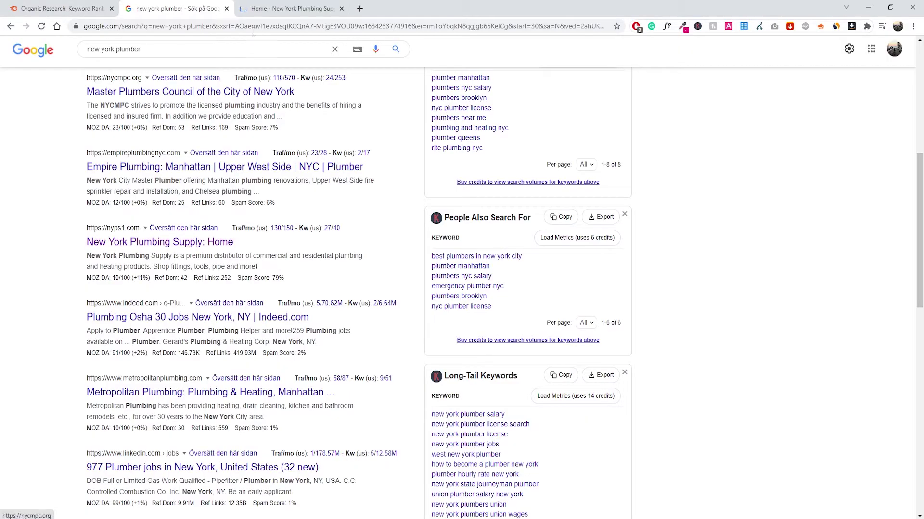
{"action": "left_click", "coordinate": [267, 10]}
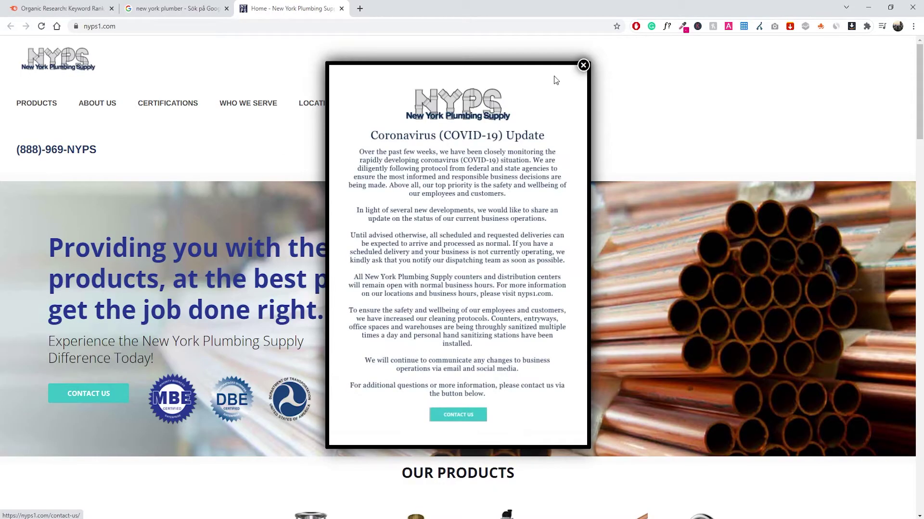
{"action": "left_click", "coordinate": [584, 65]}
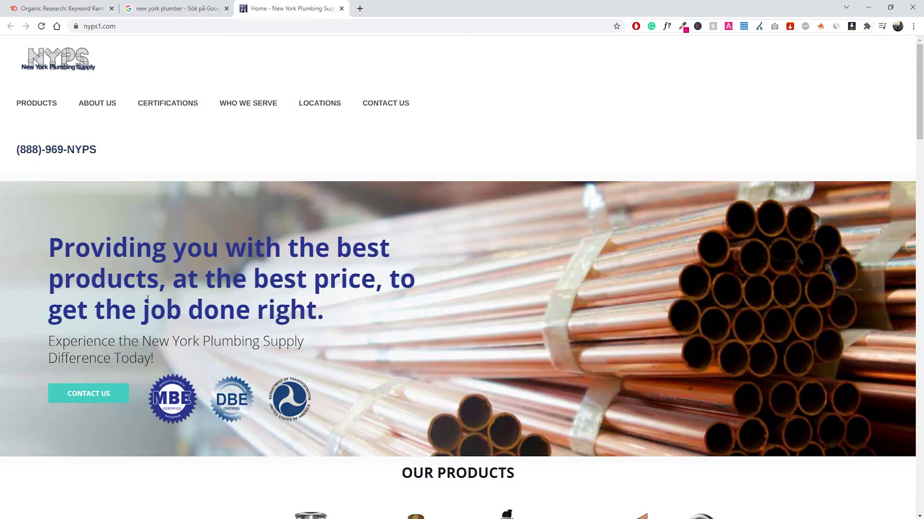
- Look over the New York Plumbing Supply homepage, including its products, brands and counter locations
{"action": "scroll", "coordinate": [236, 303], "scroll_direction": "down", "scroll_amount": 10}
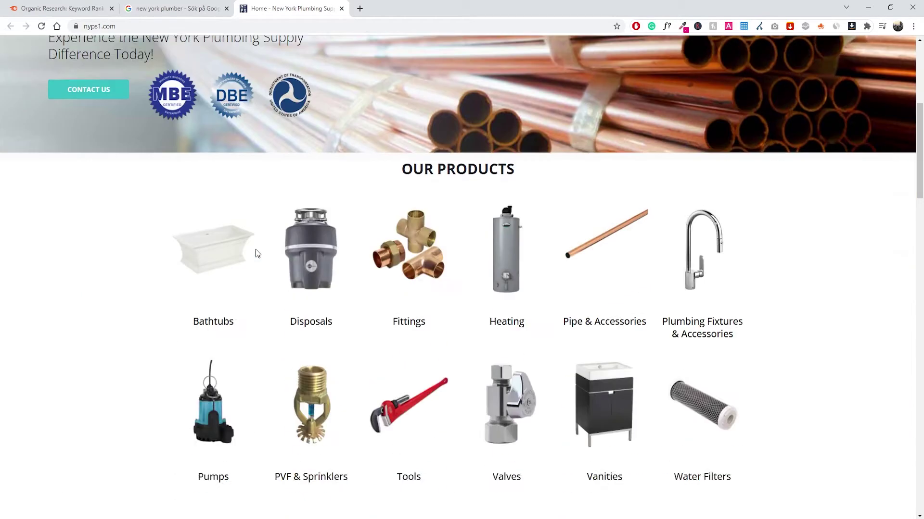
{"action": "scroll", "coordinate": [264, 245], "scroll_direction": "down", "scroll_amount": 6}
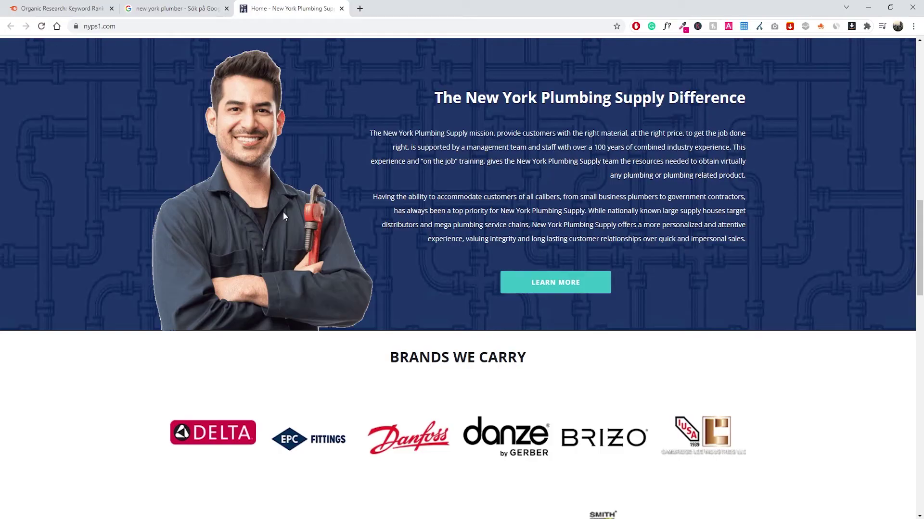
{"action": "scroll", "coordinate": [297, 206], "scroll_direction": "down", "scroll_amount": 10}
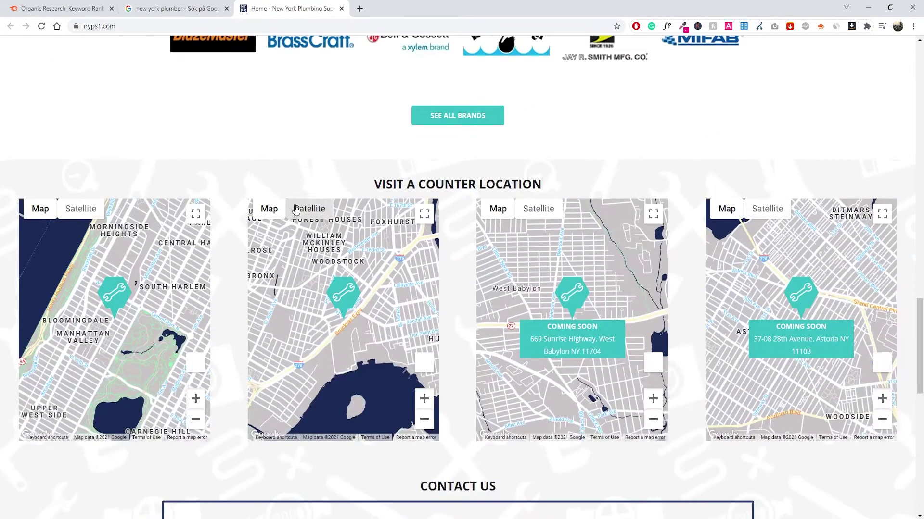
{"action": "scroll", "coordinate": [379, 89], "scroll_direction": "down", "scroll_amount": 3}
{"action": "scroll", "coordinate": [406, 299], "scroll_direction": "down", "scroll_amount": 3}
{"action": "scroll", "coordinate": [217, 258], "scroll_direction": "up", "scroll_amount": 14}
{"action": "scroll", "coordinate": [299, 206], "scroll_direction": "up", "scroll_amount": 12}
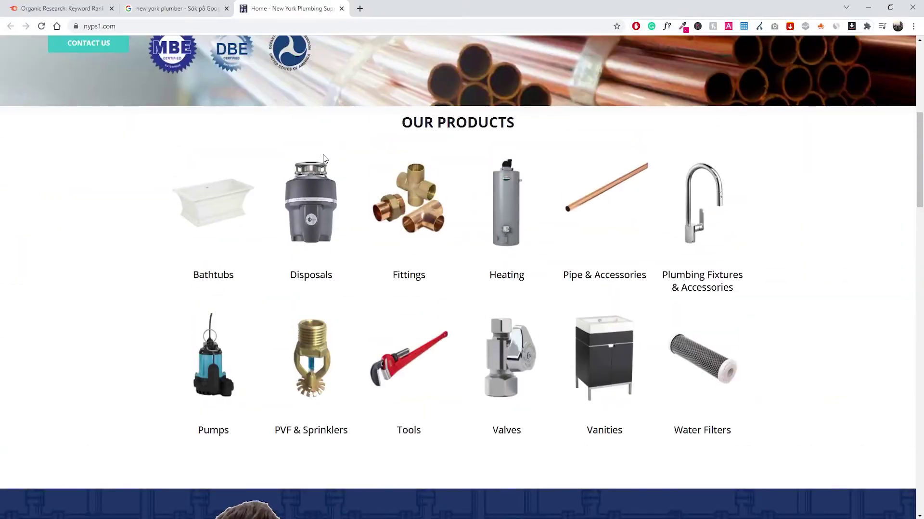
{"action": "scroll", "coordinate": [314, 95], "scroll_direction": "up", "scroll_amount": 2}
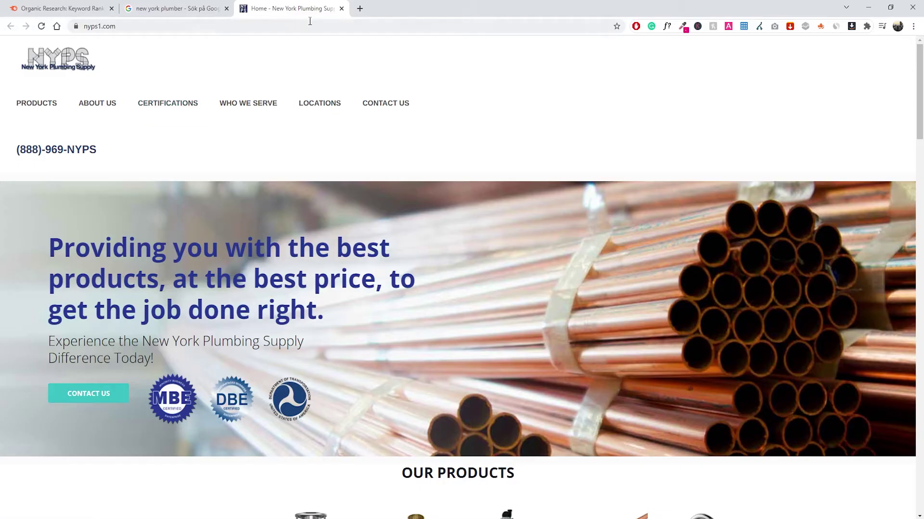
{"action": "left_click", "coordinate": [324, 26]}
{"action": "key", "text": "ctrl+c"}
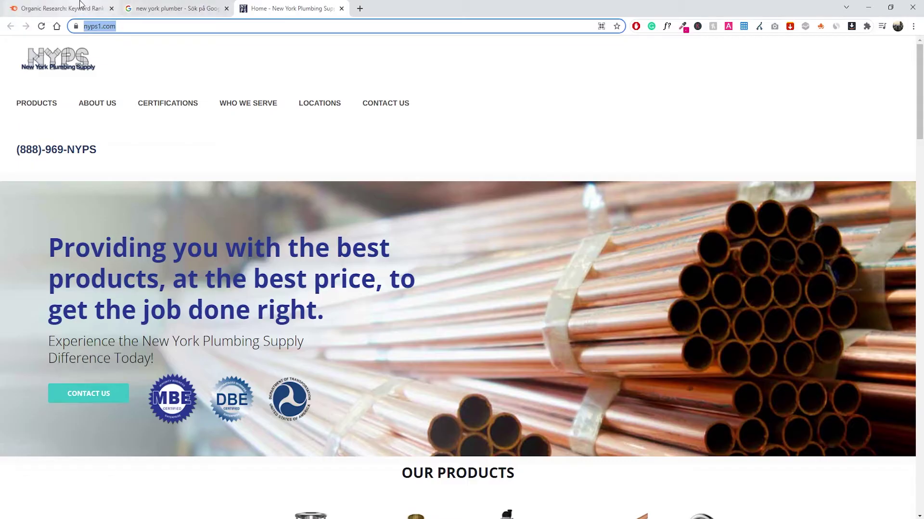
{"action": "left_click", "coordinate": [61, 8]}
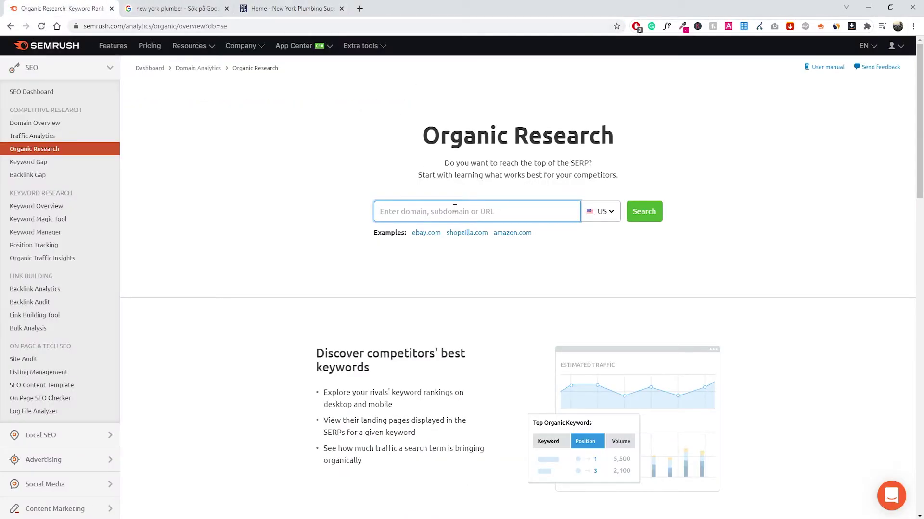
{"action": "key", "text": "ctrl+v"}
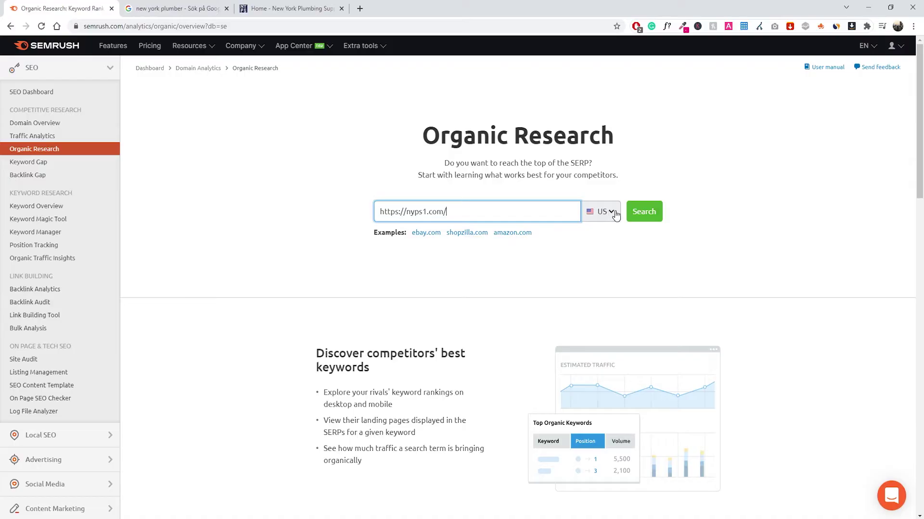
{"action": "left_click", "coordinate": [605, 224]}
{"action": "left_click", "coordinate": [604, 218]}
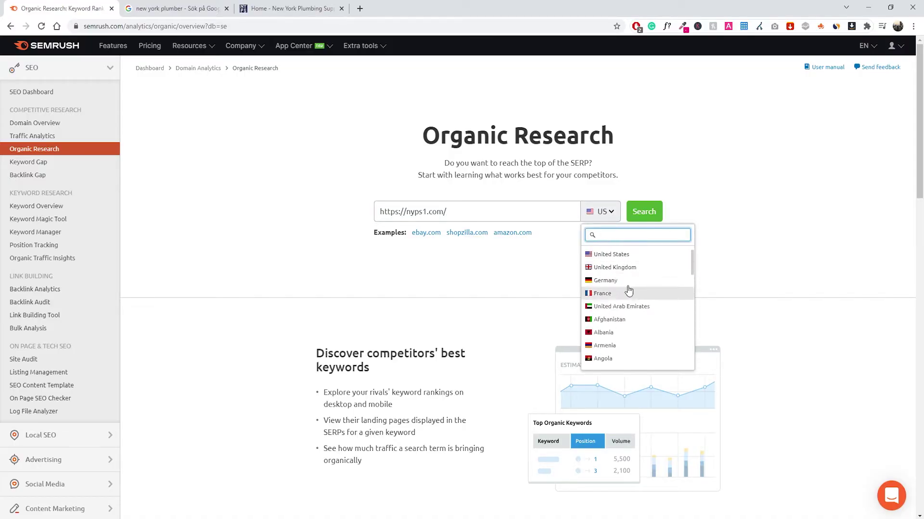
{"action": "left_click", "coordinate": [700, 176]}
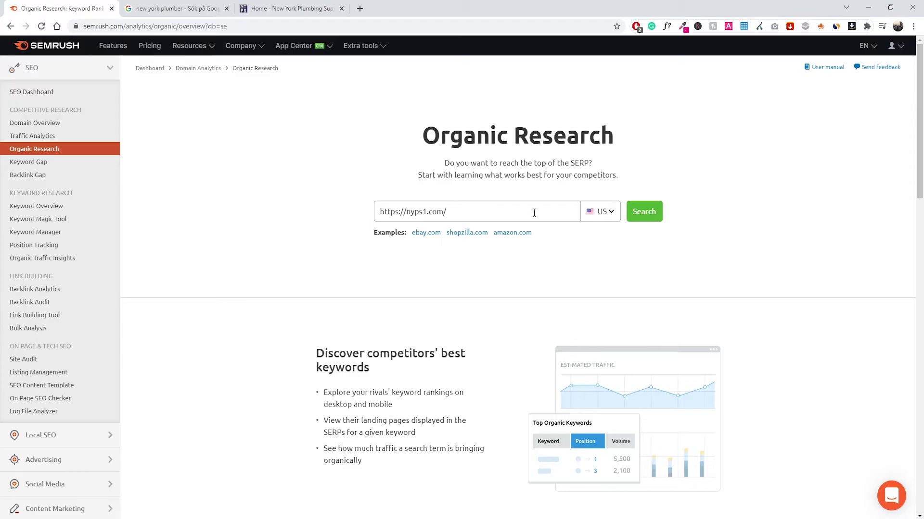
{"action": "left_click", "coordinate": [636, 211]}
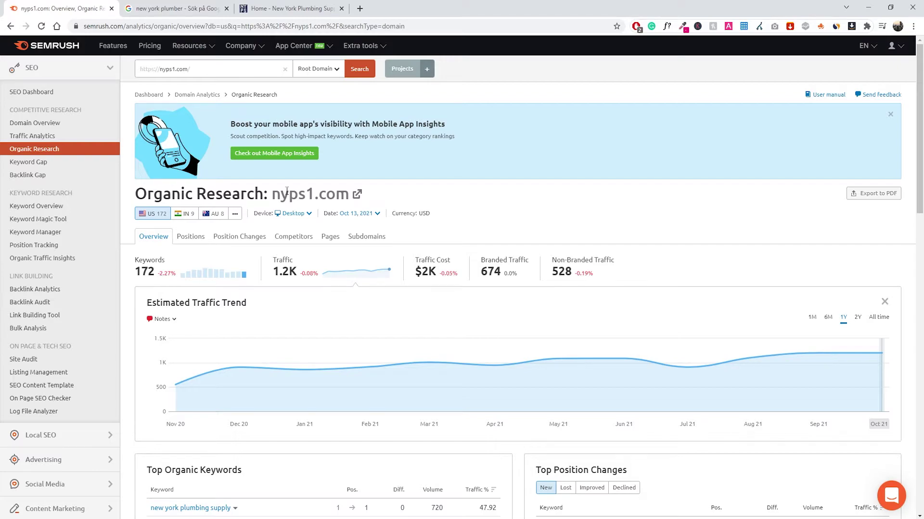
- Examine the domain's keyword and traffic figures, estimated traffic trend and top organic keywords in the Organic Research overview
{"action": "scroll", "coordinate": [270, 198], "scroll_direction": "down", "scroll_amount": 1}
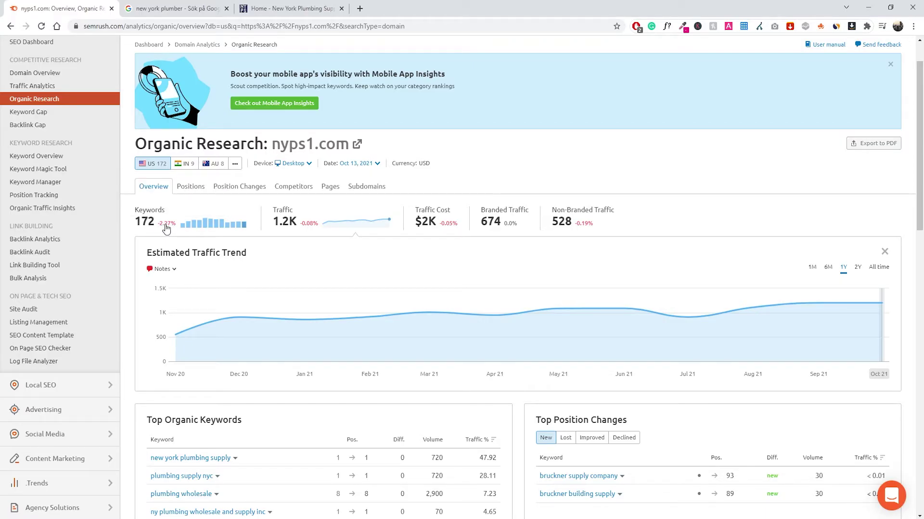
{"action": "mouse_move", "coordinate": [179, 232]}
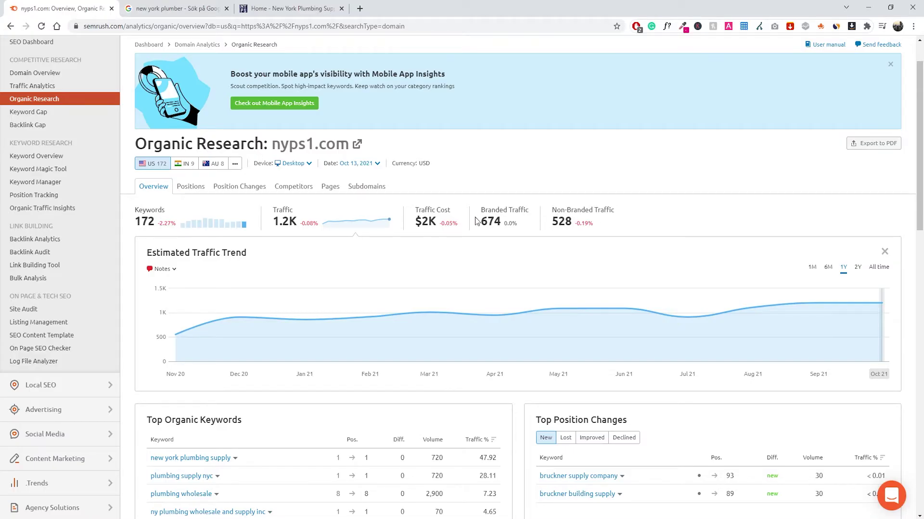
{"action": "mouse_move", "coordinate": [514, 214]}
{"action": "scroll", "coordinate": [320, 202], "scroll_direction": "down", "scroll_amount": 1}
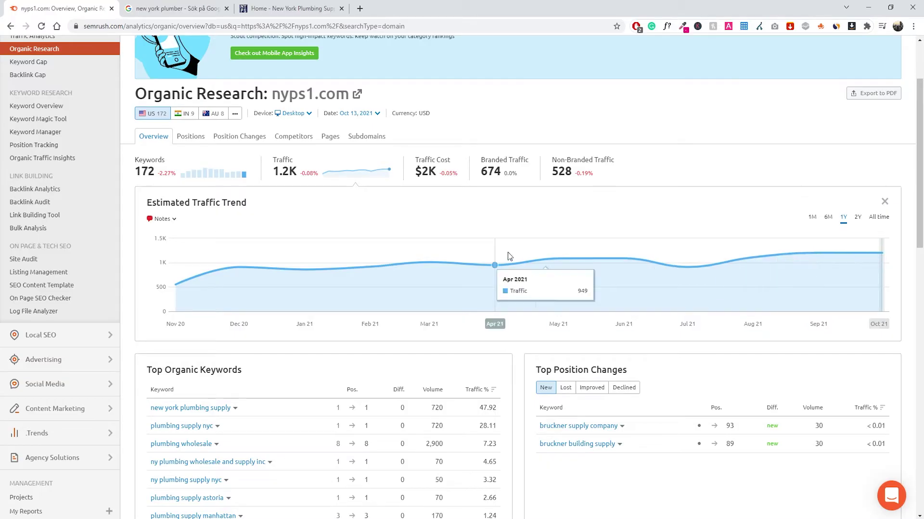
{"action": "scroll", "coordinate": [506, 252], "scroll_direction": "down", "scroll_amount": 2}
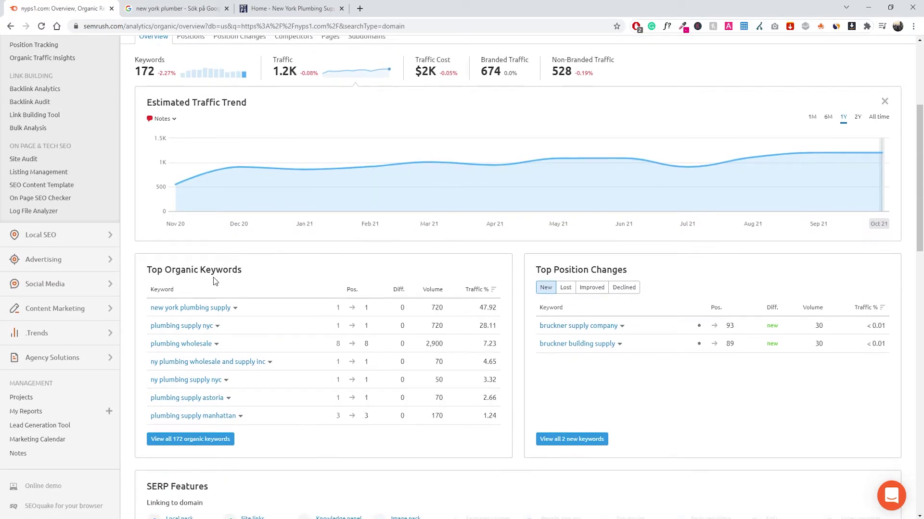
{"action": "scroll", "coordinate": [259, 251], "scroll_direction": "down", "scroll_amount": 1}
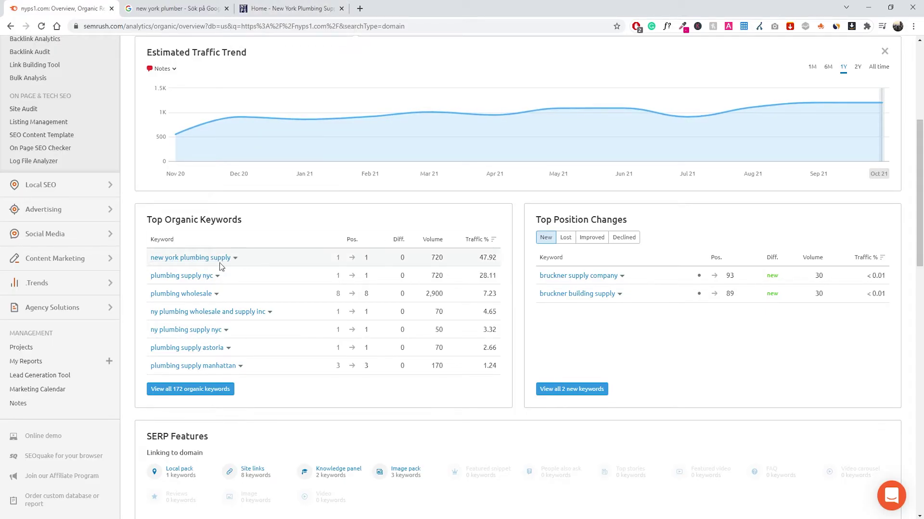
- Switch back to the nyps1.com homepage and review its headline and product categories
{"action": "left_click", "coordinate": [289, 9]}
{"action": "scroll", "coordinate": [336, 253], "scroll_direction": "down", "scroll_amount": 6}
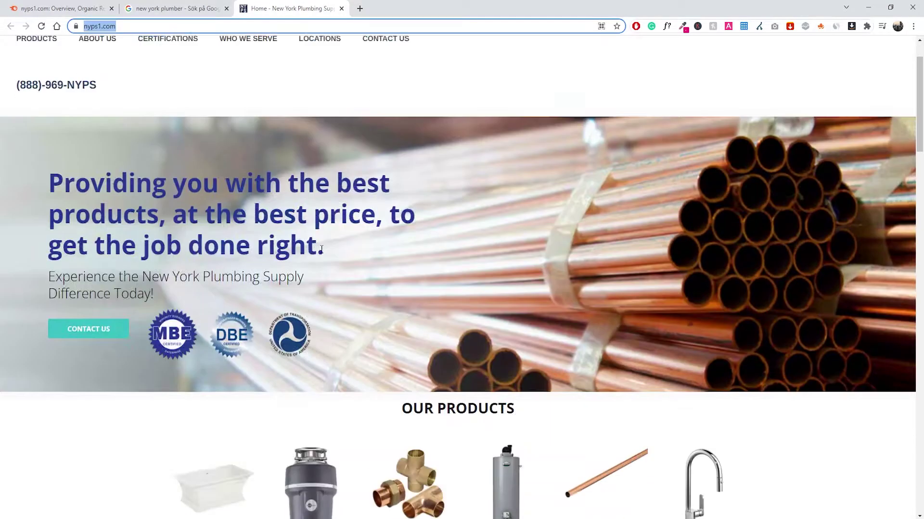
{"action": "scroll", "coordinate": [344, 267], "scroll_direction": "down", "scroll_amount": 3}
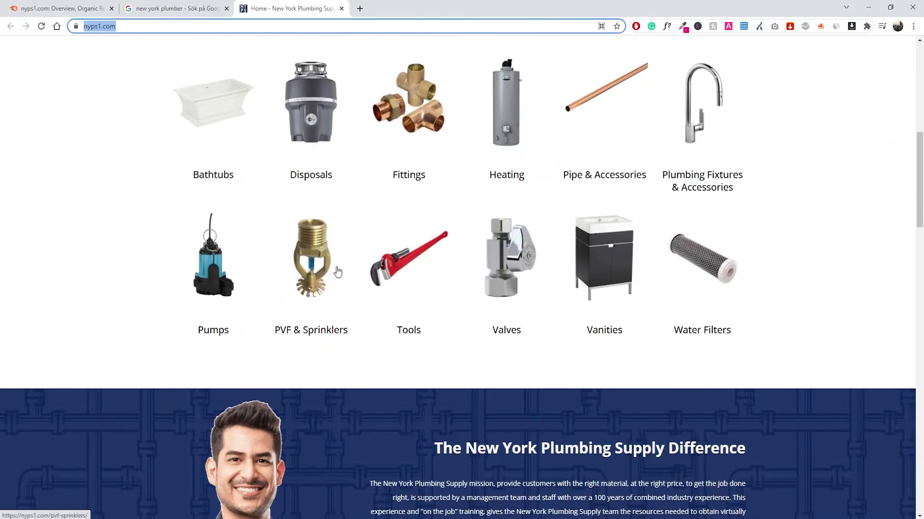
{"action": "scroll", "coordinate": [346, 306], "scroll_direction": "down", "scroll_amount": 3}
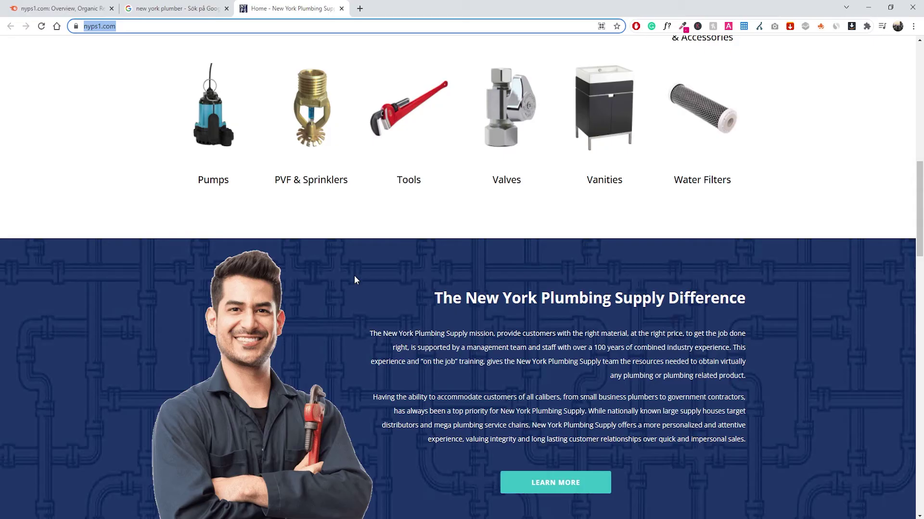
{"action": "scroll", "coordinate": [355, 279], "scroll_direction": "up", "scroll_amount": 4}
{"action": "scroll", "coordinate": [358, 267], "scroll_direction": "up", "scroll_amount": 4}
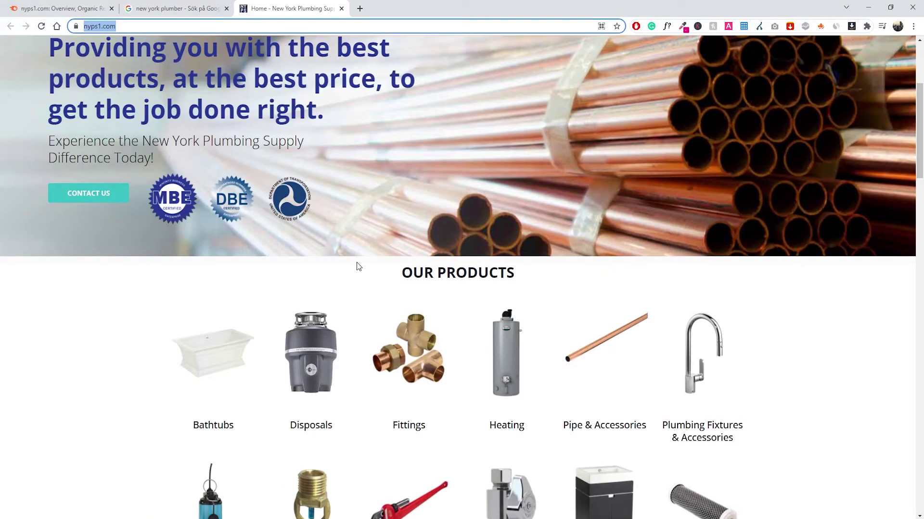
{"action": "scroll", "coordinate": [357, 258], "scroll_direction": "up", "scroll_amount": 2}
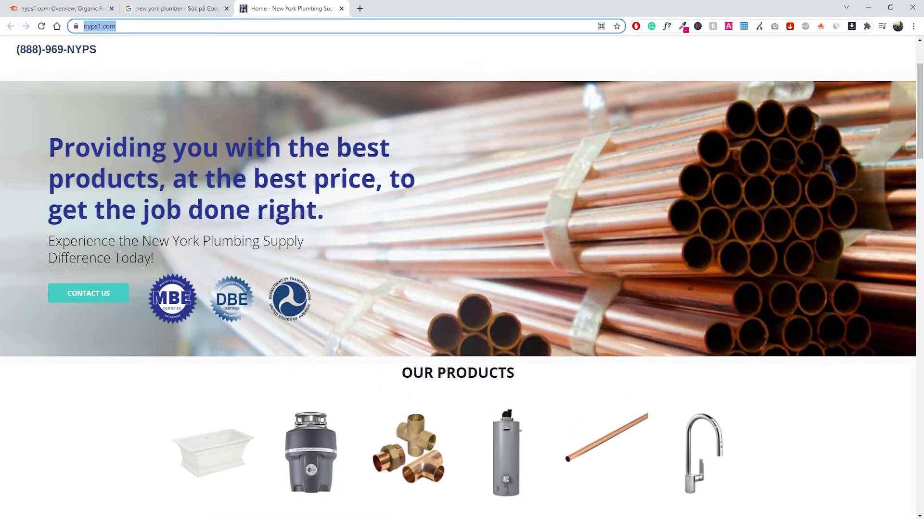
- Return to the Semrush overview for nyps1.com and examine the top organic keywords, highlighting "plumbing wholesale"
{"action": "left_click", "coordinate": [97, 5]}
{"action": "scroll", "coordinate": [298, 192], "scroll_direction": "down", "scroll_amount": 2}
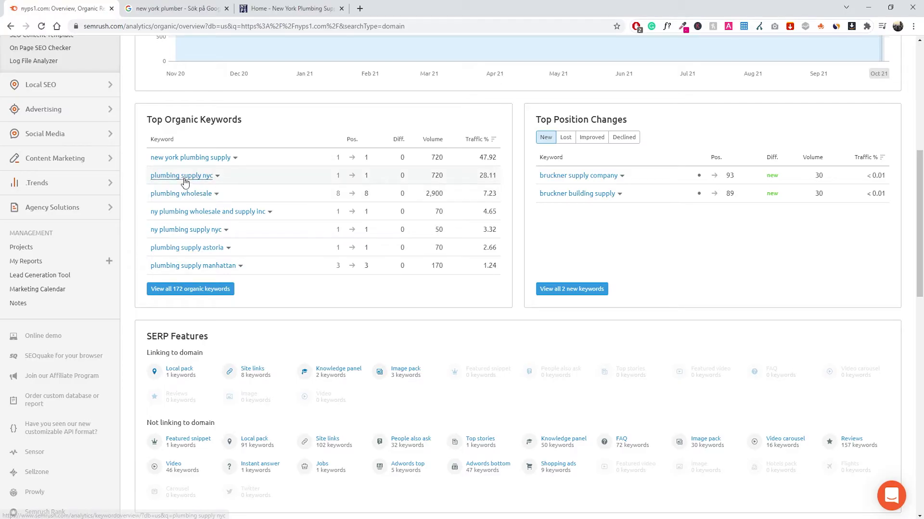
{"action": "scroll", "coordinate": [232, 219], "scroll_direction": "down", "scroll_amount": 1}
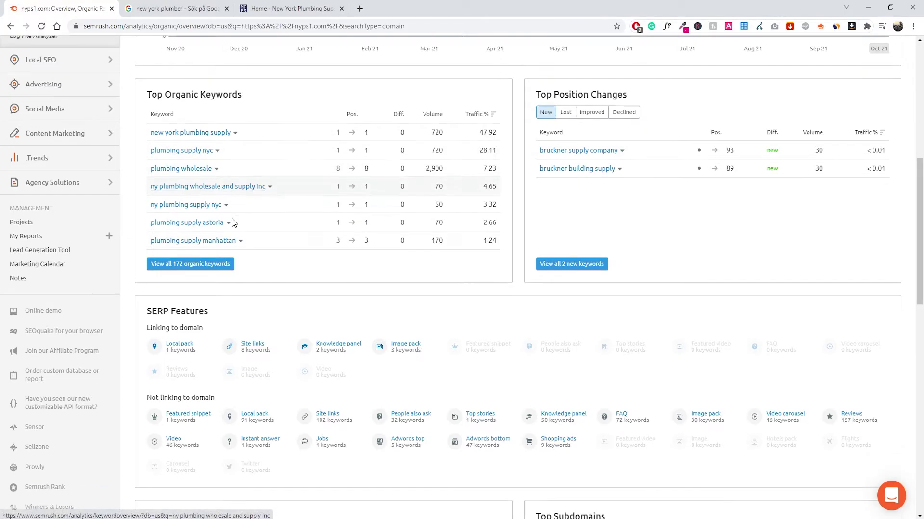
{"action": "scroll", "coordinate": [208, 194], "scroll_direction": "up", "scroll_amount": 1}
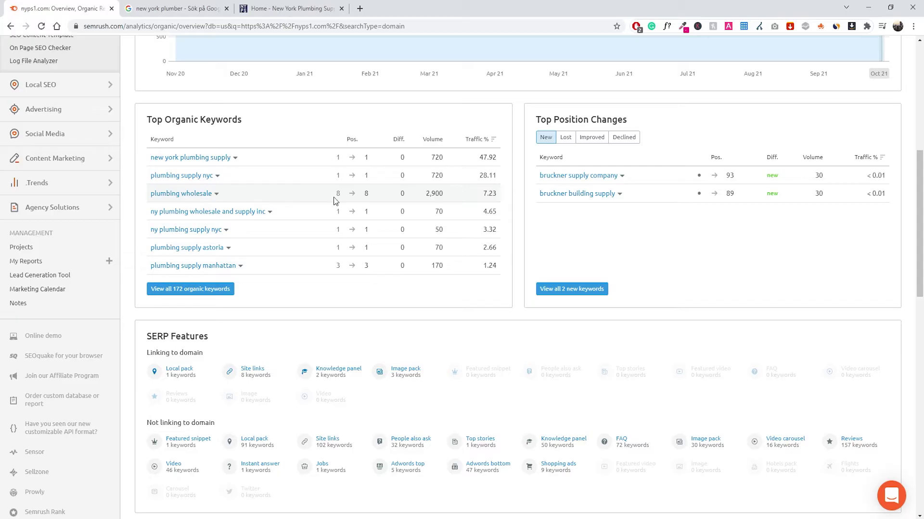
{"action": "left_click_drag", "start_coordinate": [375, 199], "coordinate": [363, 196]}
{"action": "left_click_drag", "start_coordinate": [221, 198], "coordinate": [159, 200]}
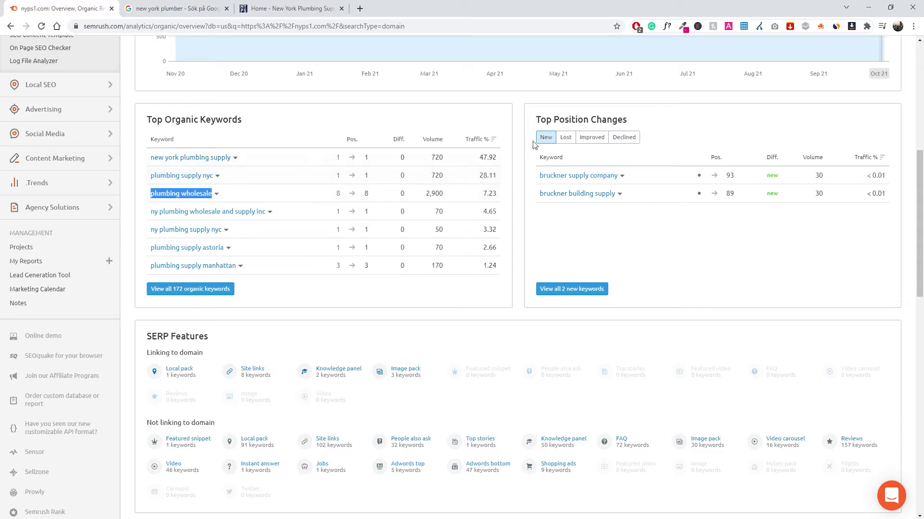
- Check the Lost, Improved and Declined views of the Top Position Changes, returning to the New view
{"action": "left_click", "coordinate": [600, 127]}
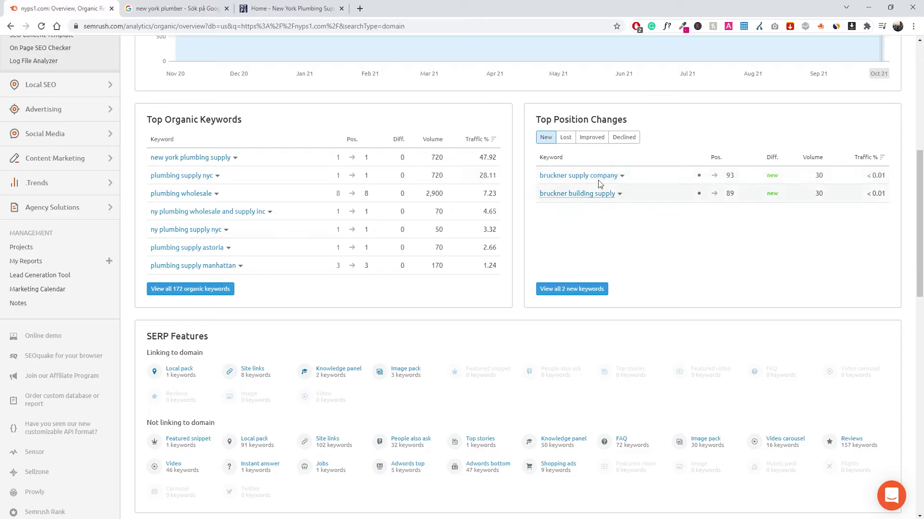
{"action": "left_click", "coordinate": [564, 139]}
{"action": "left_click", "coordinate": [593, 138]}
{"action": "left_click", "coordinate": [638, 140]}
{"action": "left_click", "coordinate": [565, 138]}
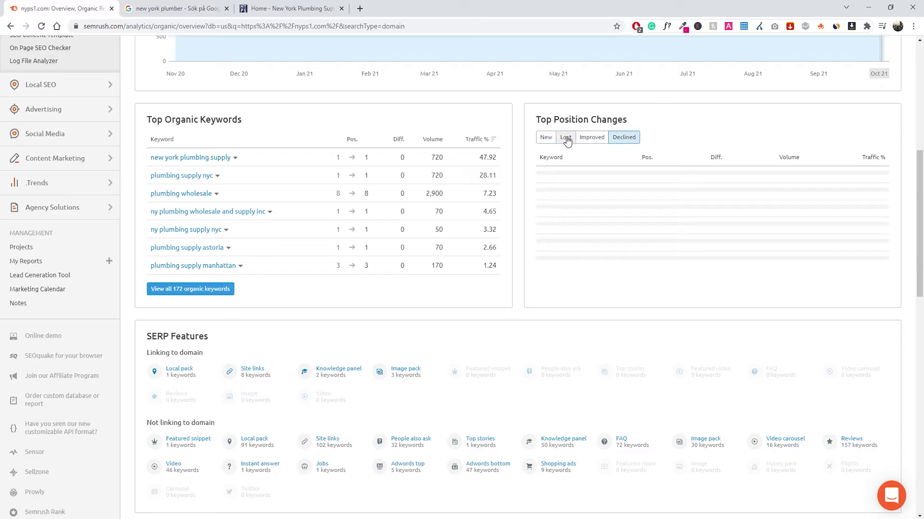
{"action": "left_click", "coordinate": [544, 138]}
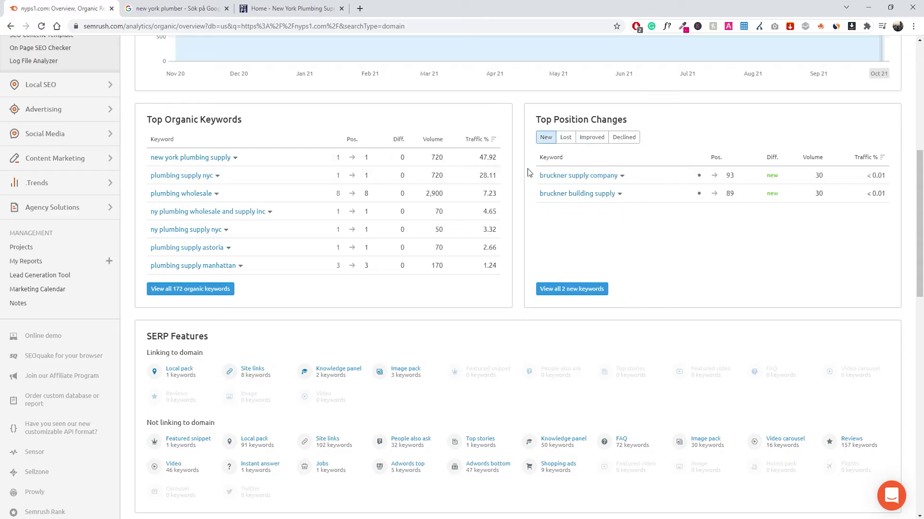
- Open the Competitors report for nyps1.com and inspect solco.com, plumbingsupplynyc.com and nyps1.com on the Competitive Positioning Map
{"action": "scroll", "coordinate": [481, 216], "scroll_direction": "down", "scroll_amount": 1}
{"action": "scroll", "coordinate": [459, 253], "scroll_direction": "up", "scroll_amount": 3}
{"action": "scroll", "coordinate": [459, 248], "scroll_direction": "up", "scroll_amount": 3}
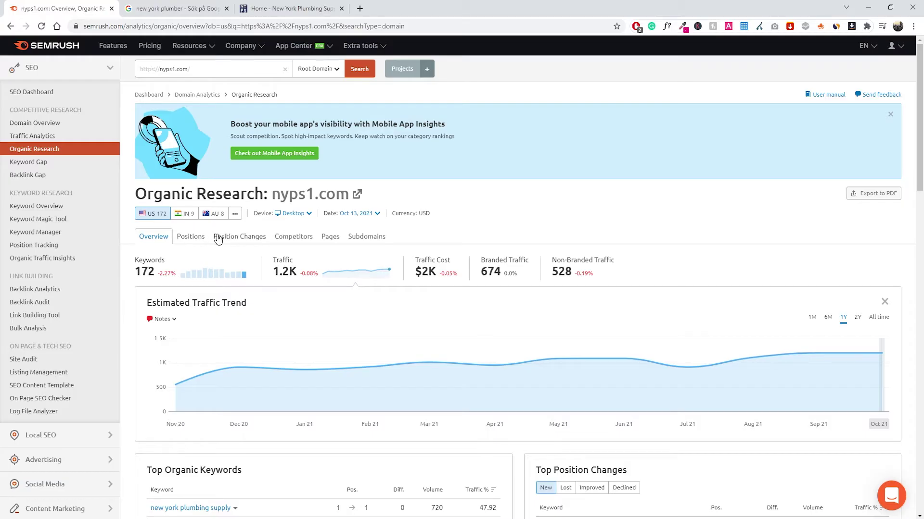
{"action": "left_click", "coordinate": [291, 242]}
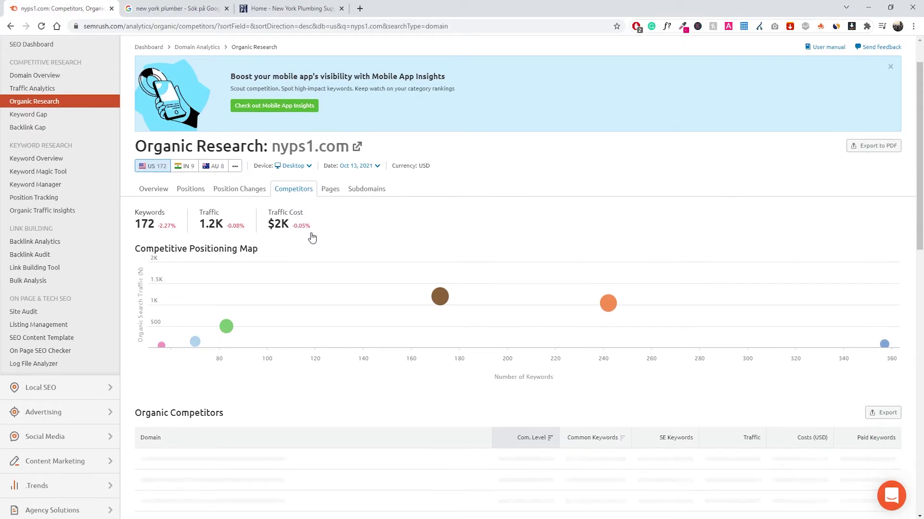
{"action": "scroll", "coordinate": [290, 241], "scroll_direction": "down", "scroll_amount": 2}
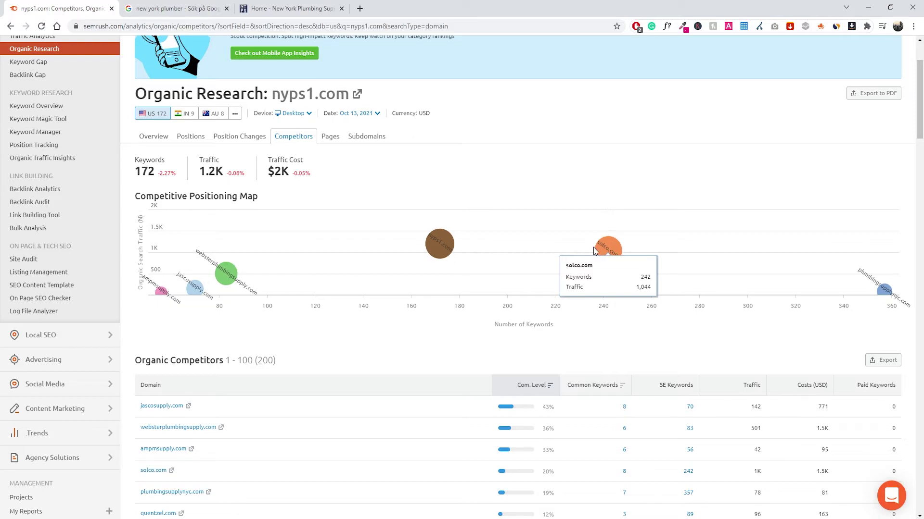
{"action": "mouse_move", "coordinate": [881, 293]}
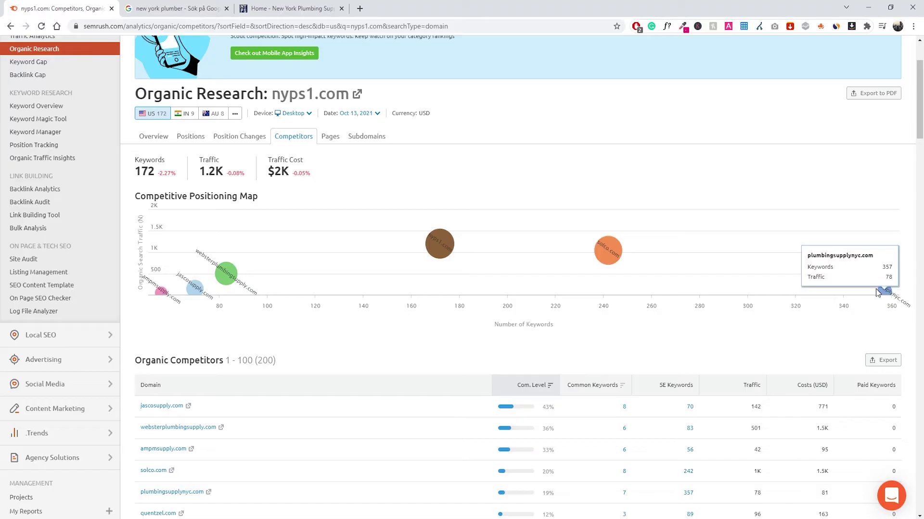
{"action": "mouse_move", "coordinate": [609, 250]}
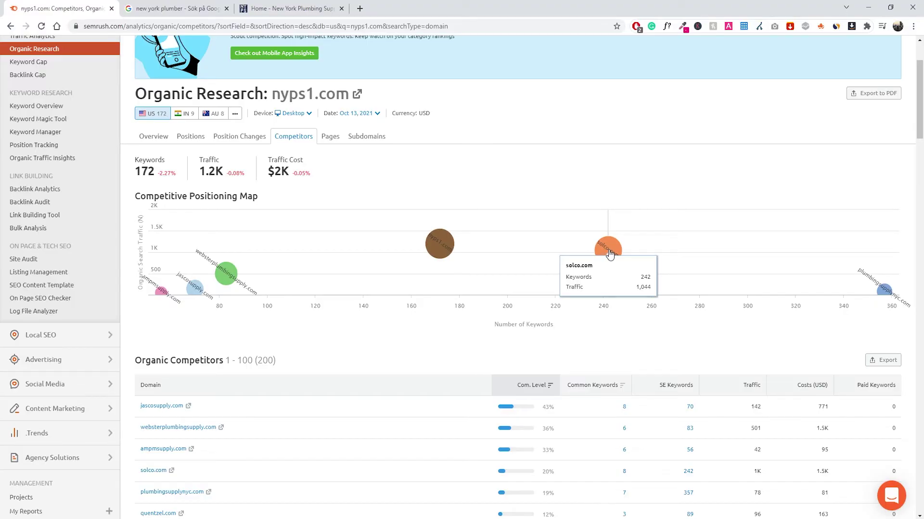
{"action": "mouse_move", "coordinate": [442, 243]}
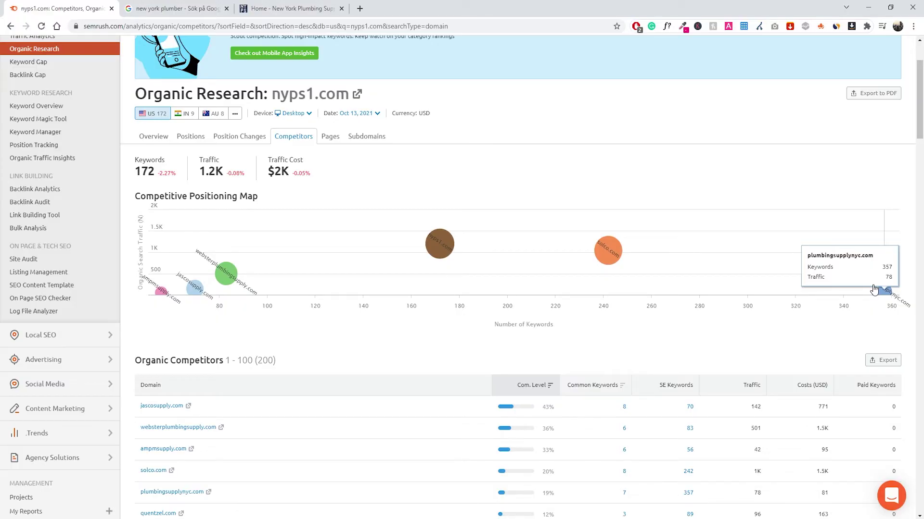
- Look through the Organic Competitors list and open the jascosupply.com website
{"action": "scroll", "coordinate": [577, 241], "scroll_direction": "down", "scroll_amount": 4}
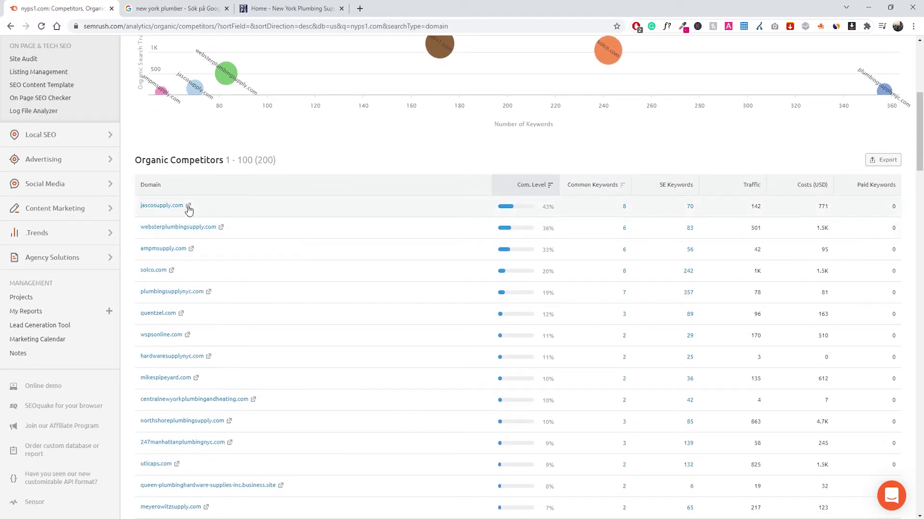
{"action": "scroll", "coordinate": [254, 203], "scroll_direction": "down", "scroll_amount": 1}
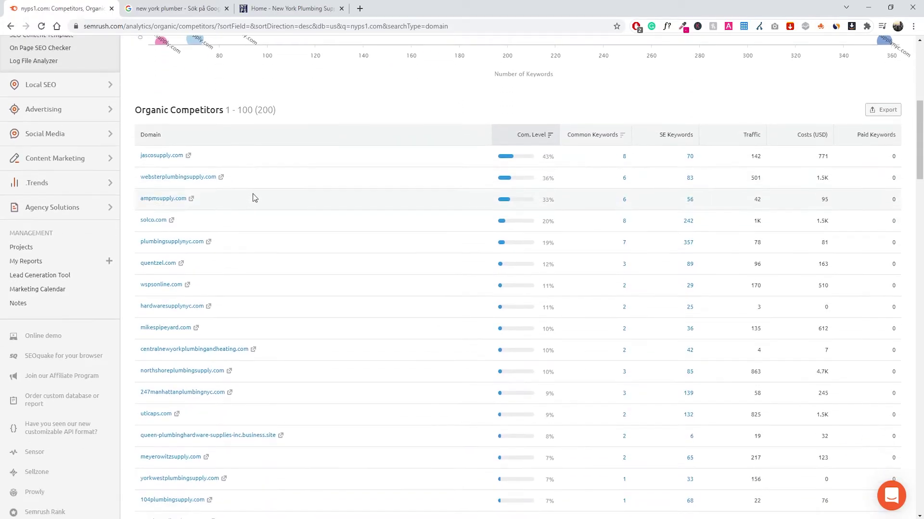
{"action": "scroll", "coordinate": [232, 173], "scroll_direction": "up", "scroll_amount": 3}
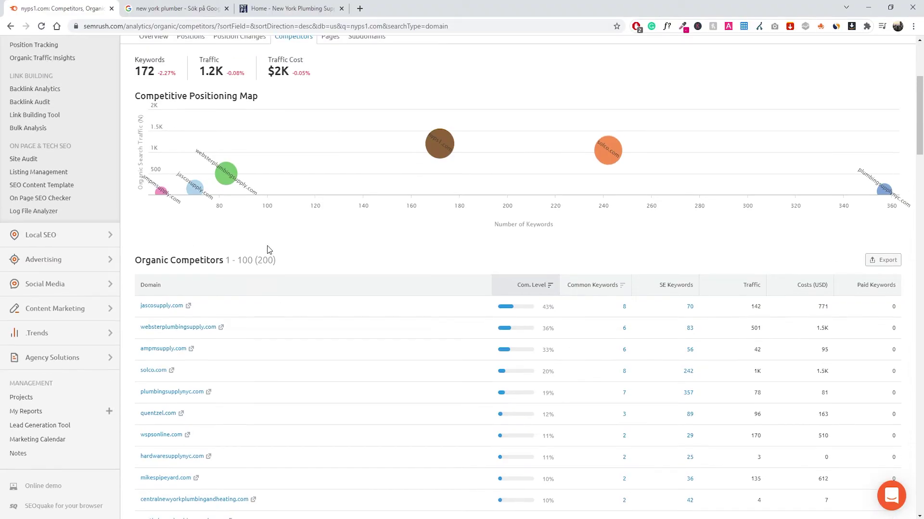
{"action": "scroll", "coordinate": [227, 287], "scroll_direction": "down", "scroll_amount": 1}
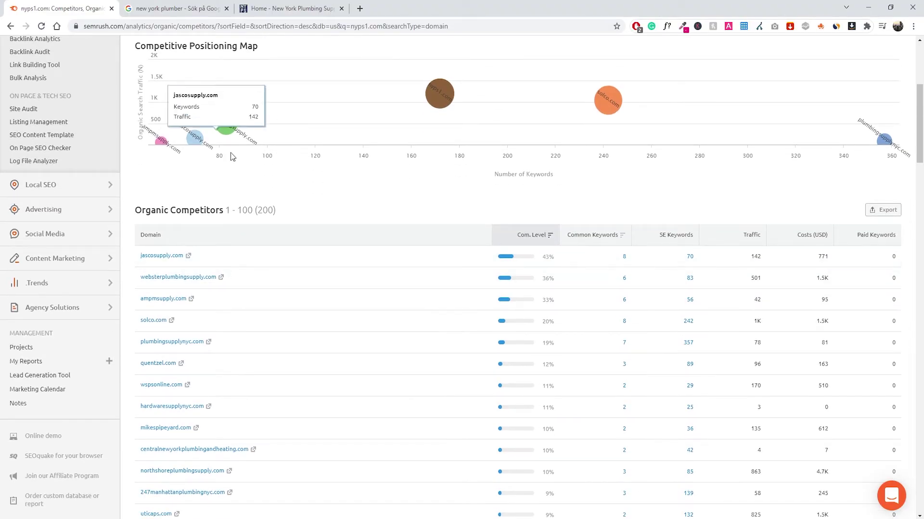
{"action": "scroll", "coordinate": [203, 260], "scroll_direction": "down", "scroll_amount": 1}
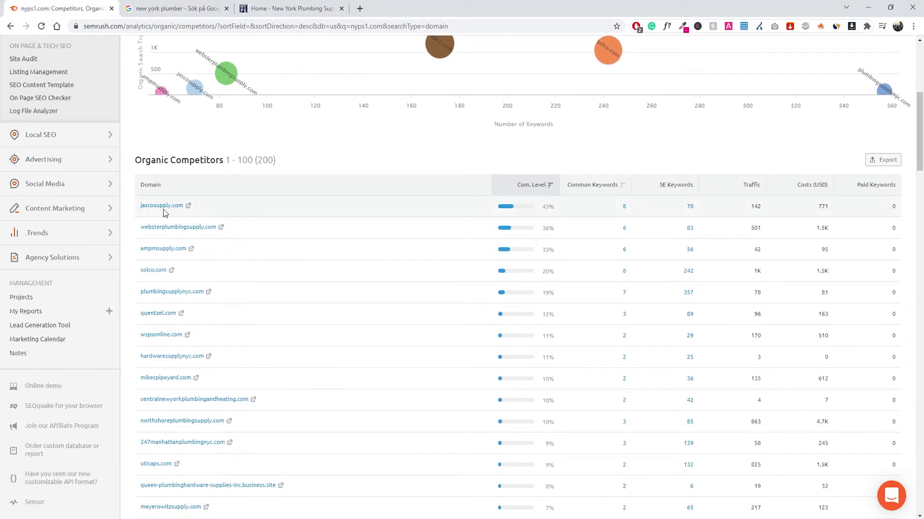
{"action": "left_click", "coordinate": [197, 212]}
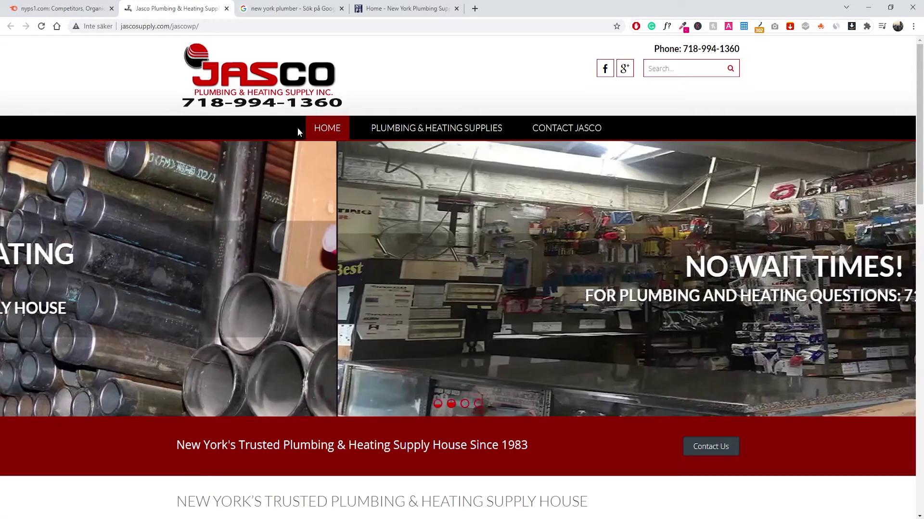
- Look over the Jasco Plumbing & Heating Supply homepage, including its company description and product images
{"action": "scroll", "coordinate": [235, 146], "scroll_direction": "down", "scroll_amount": 1}
{"action": "scroll", "coordinate": [283, 181], "scroll_direction": "down", "scroll_amount": 10}
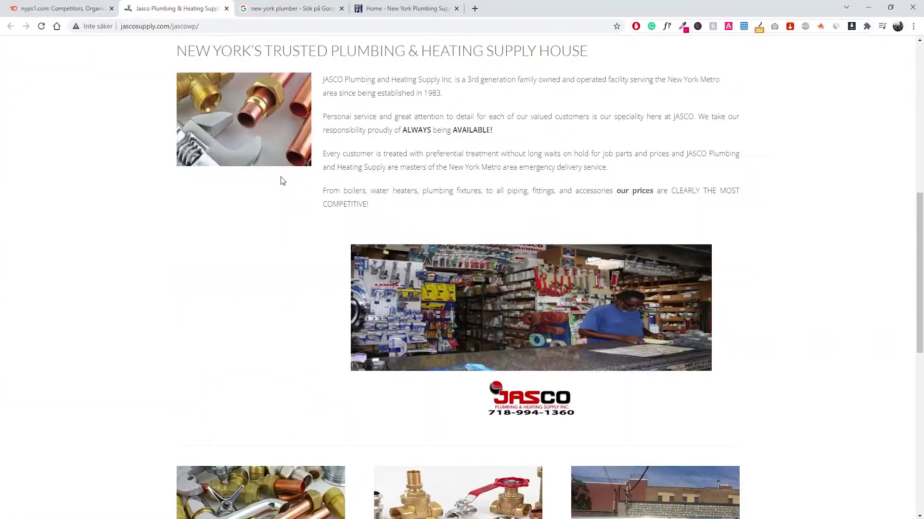
{"action": "scroll", "coordinate": [278, 177], "scroll_direction": "down", "scroll_amount": 2}
{"action": "scroll", "coordinate": [268, 183], "scroll_direction": "up", "scroll_amount": 4}
{"action": "scroll", "coordinate": [268, 175], "scroll_direction": "up", "scroll_amount": 12}
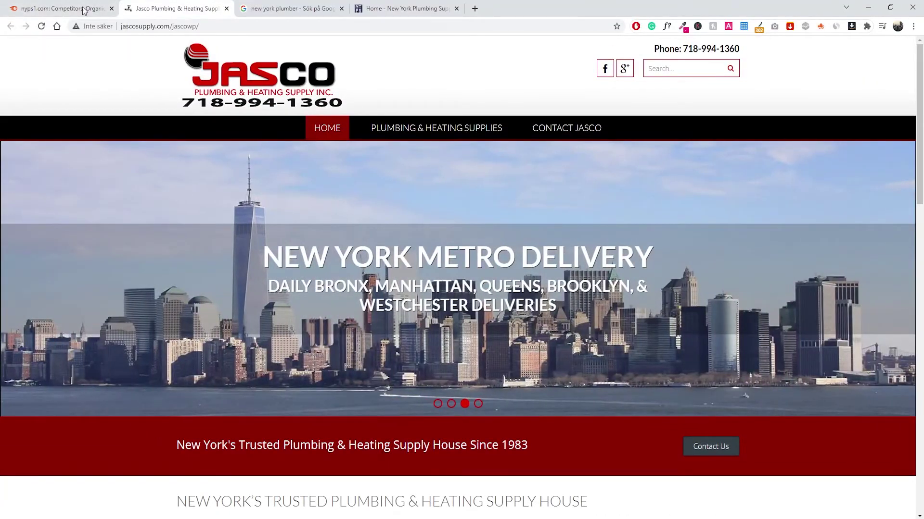
- Return to the Semrush Competitors report and review the Organic Competitors list against the Competitive Positioning Map
{"action": "left_click", "coordinate": [58, 9]}
{"action": "scroll", "coordinate": [339, 202], "scroll_direction": "down", "scroll_amount": 2}
{"action": "scroll", "coordinate": [308, 207], "scroll_direction": "down", "scroll_amount": 6}
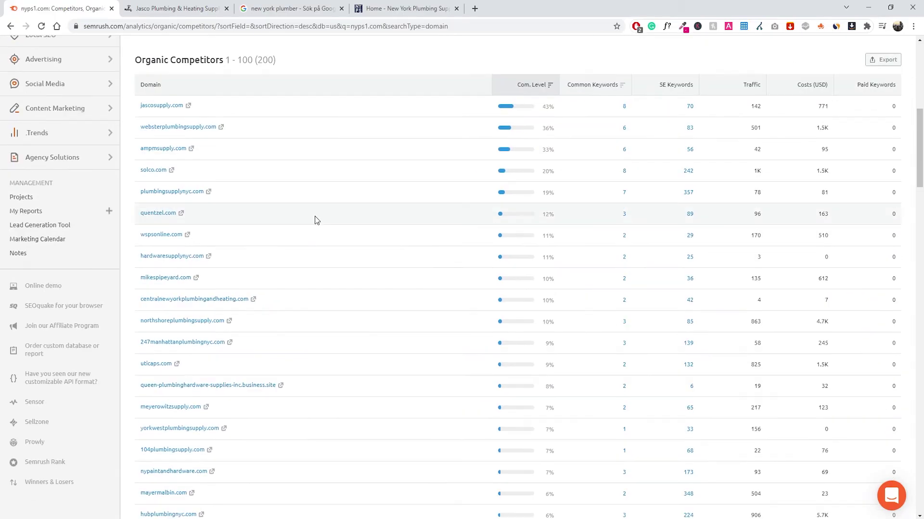
{"action": "scroll", "coordinate": [301, 238], "scroll_direction": "up", "scroll_amount": 6}
{"action": "scroll", "coordinate": [294, 242], "scroll_direction": "down", "scroll_amount": 1}
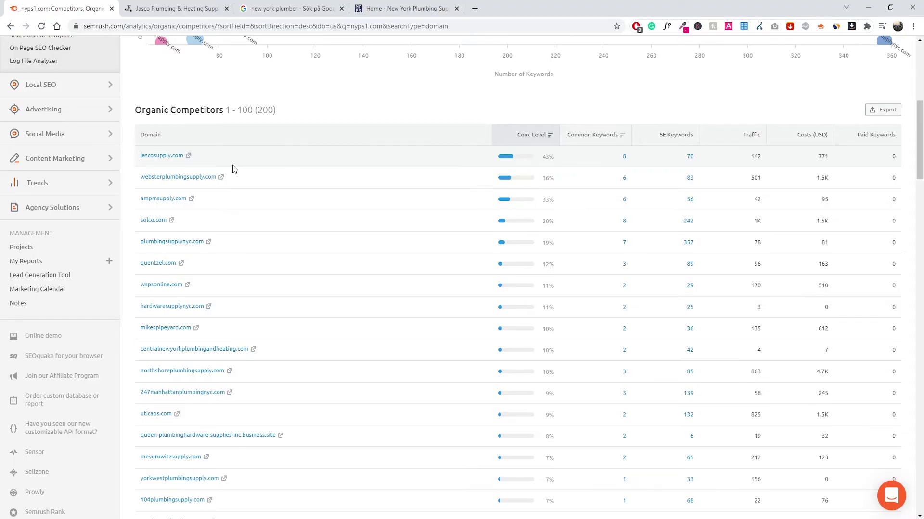
{"action": "scroll", "coordinate": [233, 166], "scroll_direction": "up", "scroll_amount": 1}
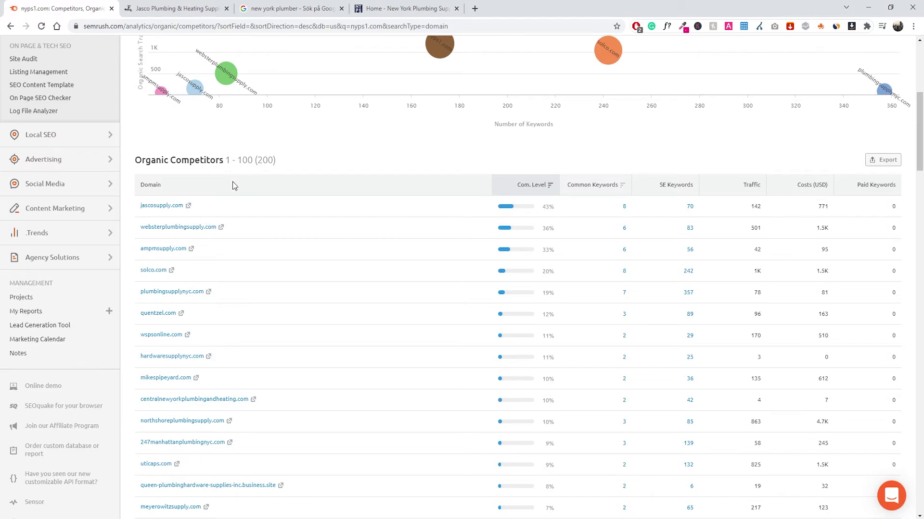
{"action": "scroll", "coordinate": [234, 183], "scroll_direction": "up", "scroll_amount": 2}
{"action": "scroll", "coordinate": [278, 225], "scroll_direction": "up", "scroll_amount": 1}
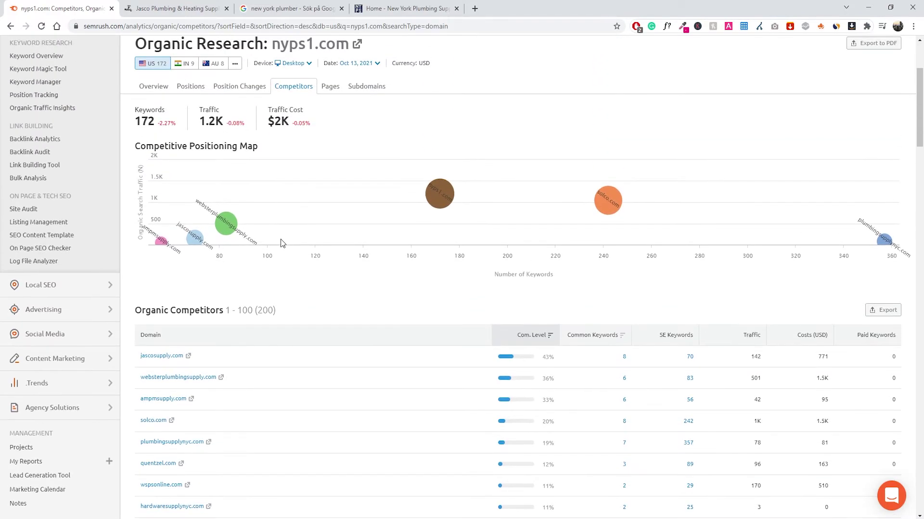
{"action": "scroll", "coordinate": [239, 294], "scroll_direction": "down", "scroll_amount": 3}
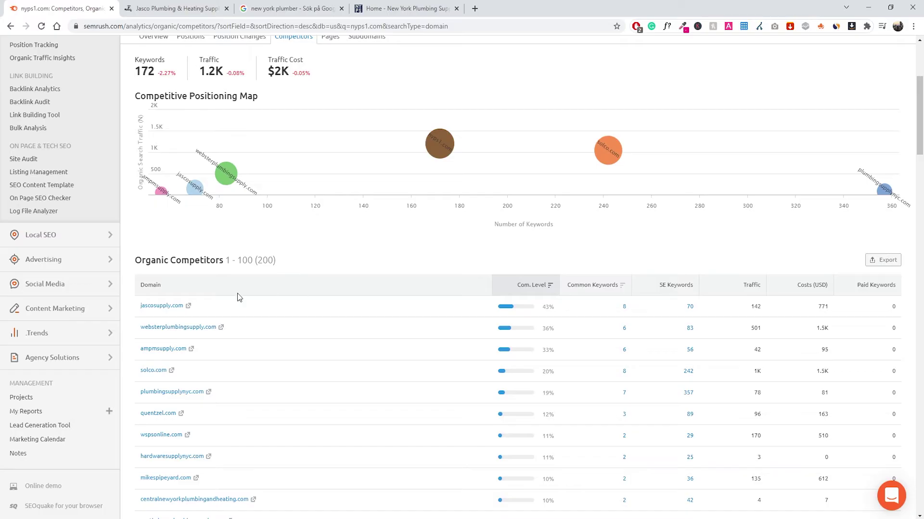
{"action": "scroll", "coordinate": [255, 269], "scroll_direction": "down", "scroll_amount": 1}
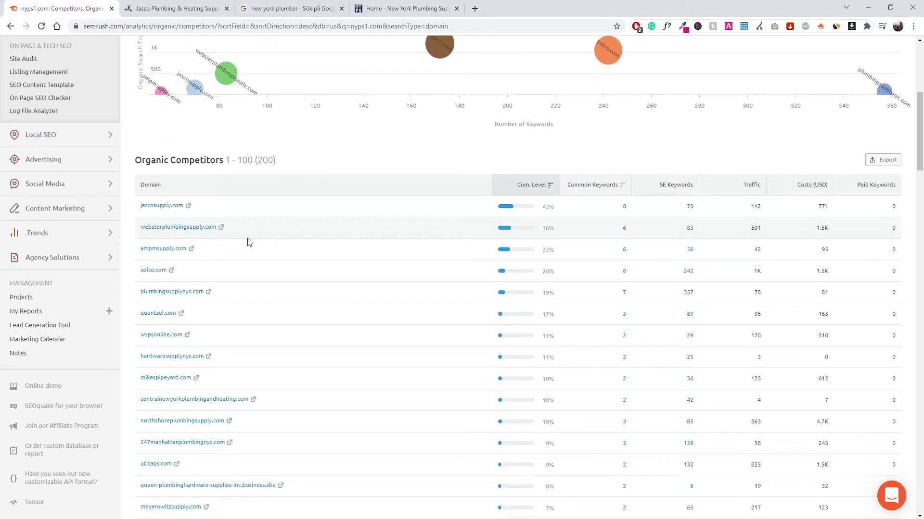
{"action": "scroll", "coordinate": [248, 241], "scroll_direction": "down", "scroll_amount": 1}
{"action": "scroll", "coordinate": [256, 234], "scroll_direction": "up", "scroll_amount": 1}
- In Keyword Gap, compare nyps1.com with jascosupply.com, websterplumbingsupply.com, ampmsupply.com and solco.com for organic keywords in the US database
{"action": "scroll", "coordinate": [258, 236], "scroll_direction": "up", "scroll_amount": 6}
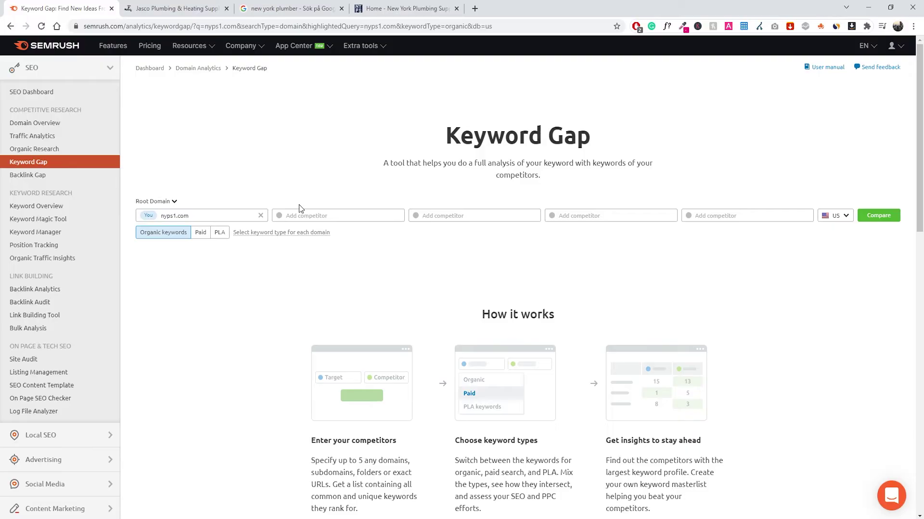
{"action": "left_click", "coordinate": [336, 215]}
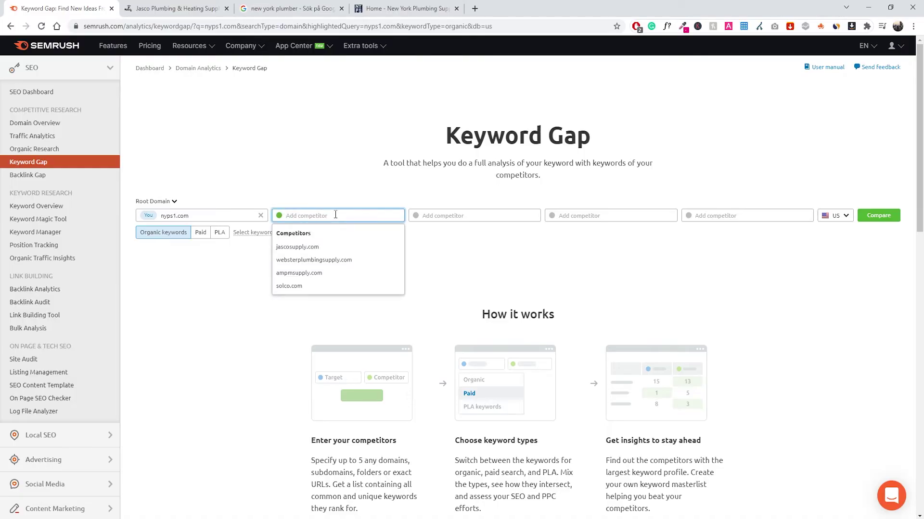
{"action": "left_click", "coordinate": [317, 247]}
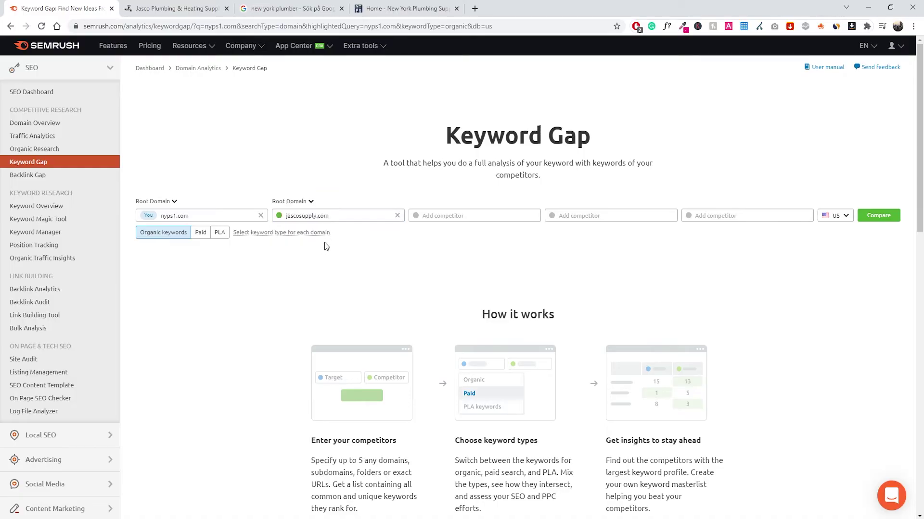
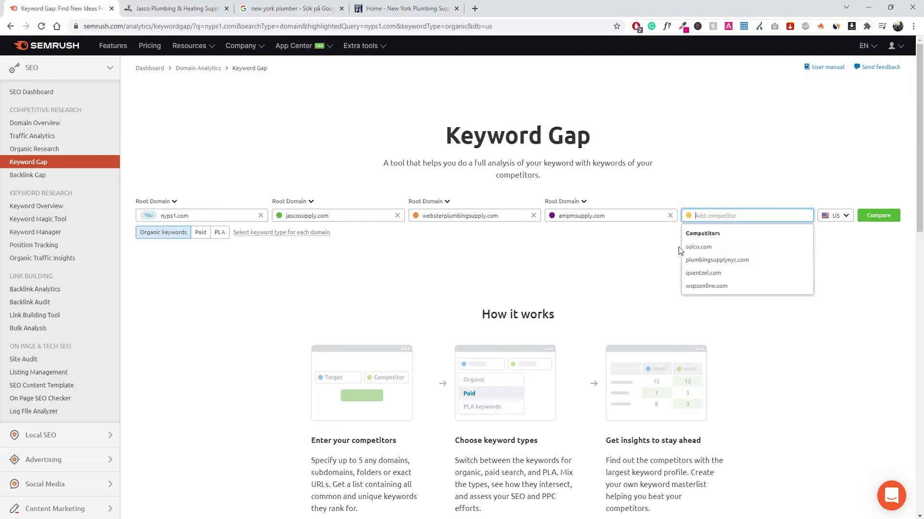
{"action": "left_click", "coordinate": [699, 248]}
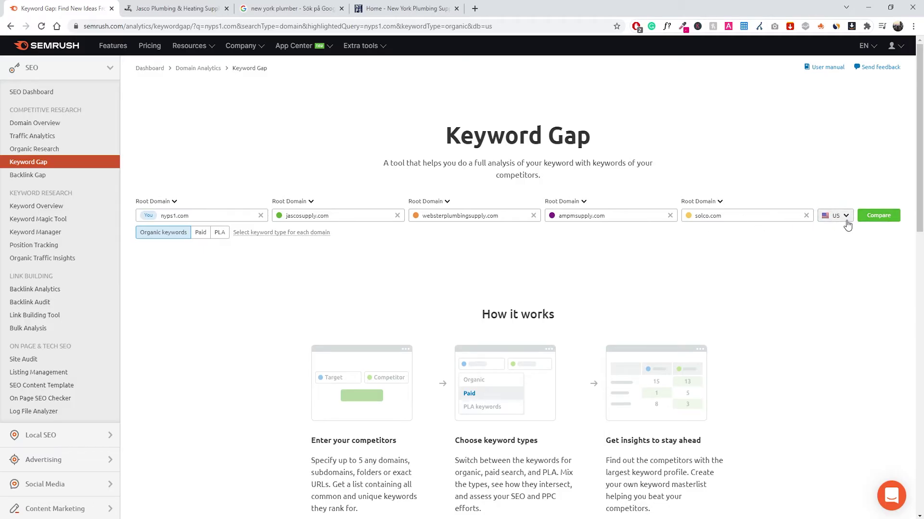
{"action": "left_click", "coordinate": [879, 216]}
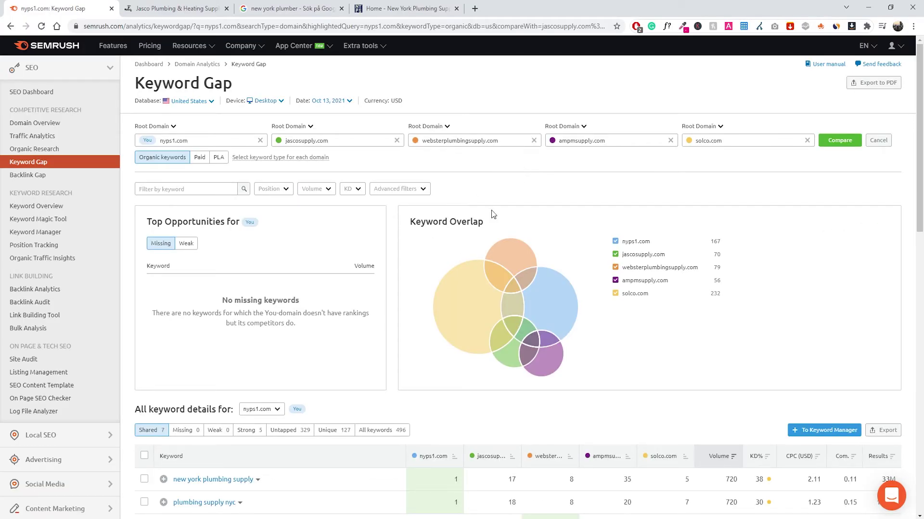
- Examine the Keyword Overlap diagram for all five domains and the table of shared keywords below it
{"action": "scroll", "coordinate": [524, 240], "scroll_direction": "down", "scroll_amount": 1}
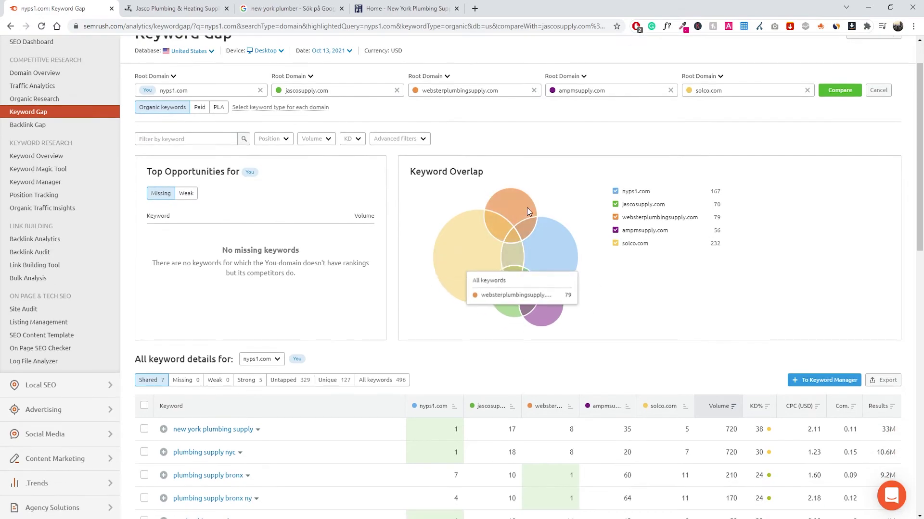
{"action": "scroll", "coordinate": [528, 209], "scroll_direction": "up", "scroll_amount": 1}
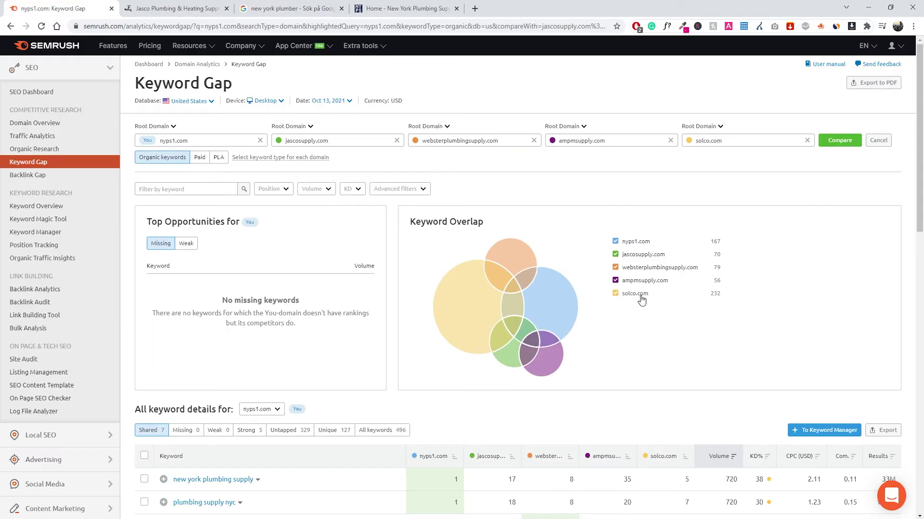
{"action": "mouse_move", "coordinate": [467, 288]}
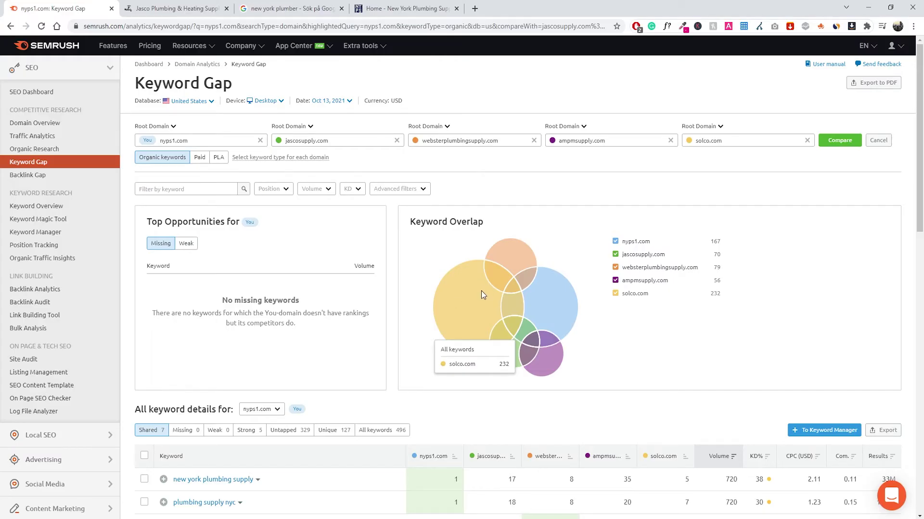
{"action": "scroll", "coordinate": [480, 292], "scroll_direction": "down", "scroll_amount": 1}
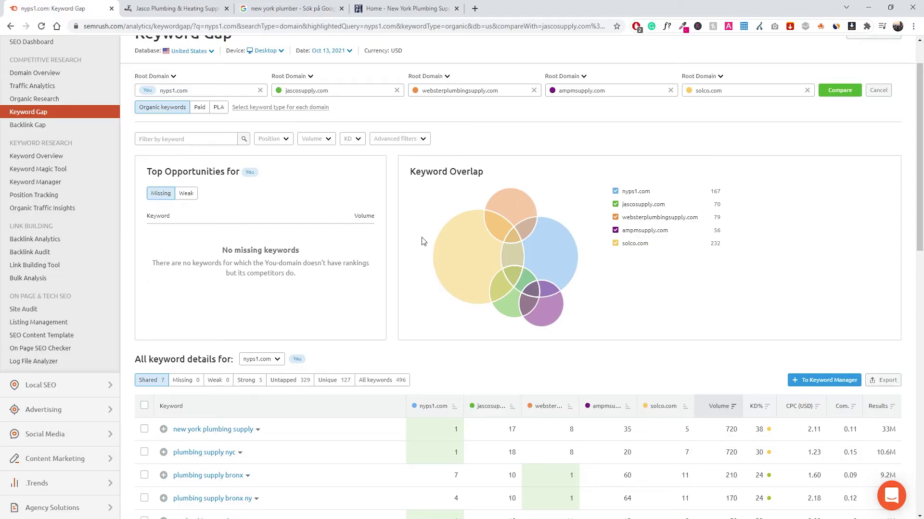
{"action": "scroll", "coordinate": [428, 229], "scroll_direction": "down", "scroll_amount": 4}
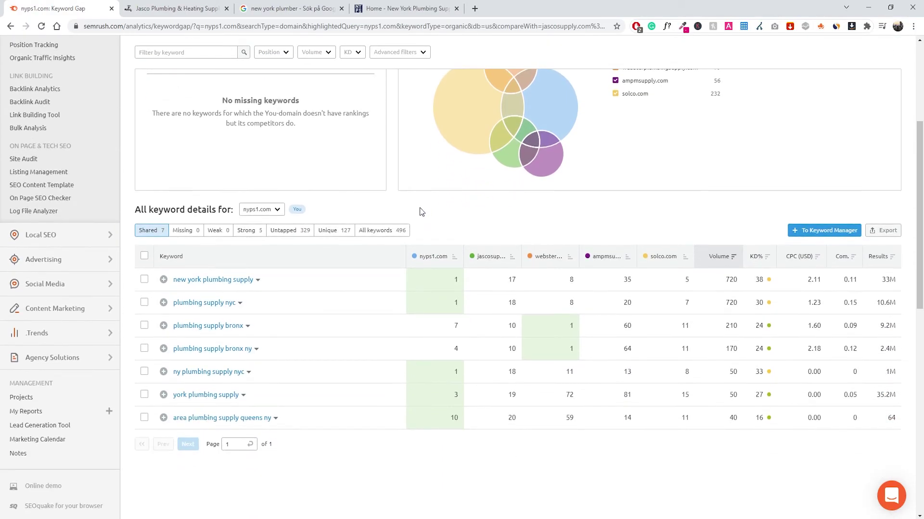
{"action": "scroll", "coordinate": [289, 250], "scroll_direction": "up", "scroll_amount": 1}
- Check the Missing, Weak and Strong keyword lists for nyps1.com, including its position for "area plumbing supply queens ny"
{"action": "left_click", "coordinate": [204, 235]}
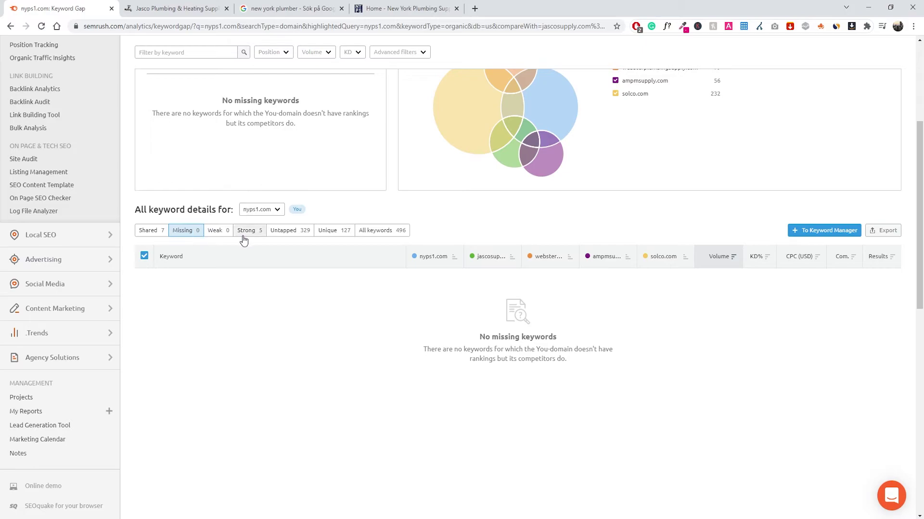
{"action": "left_click", "coordinate": [228, 237]}
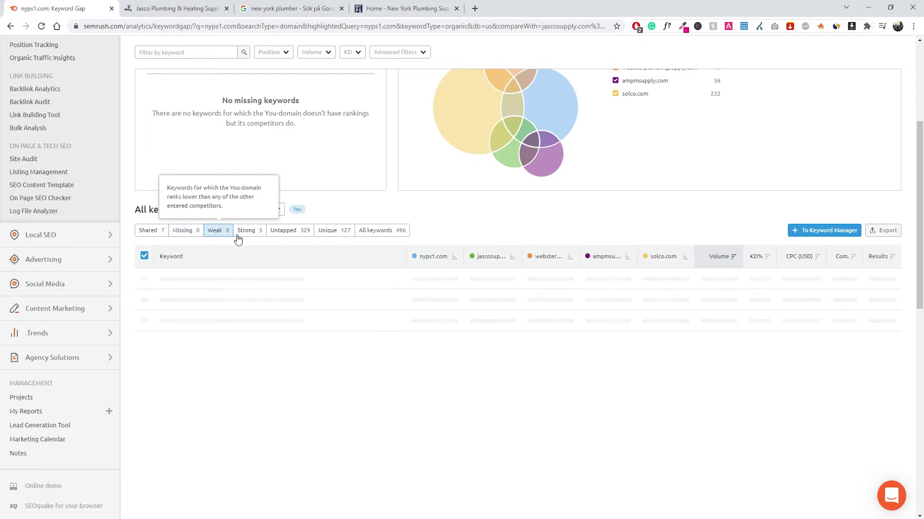
{"action": "left_click", "coordinate": [253, 236]}
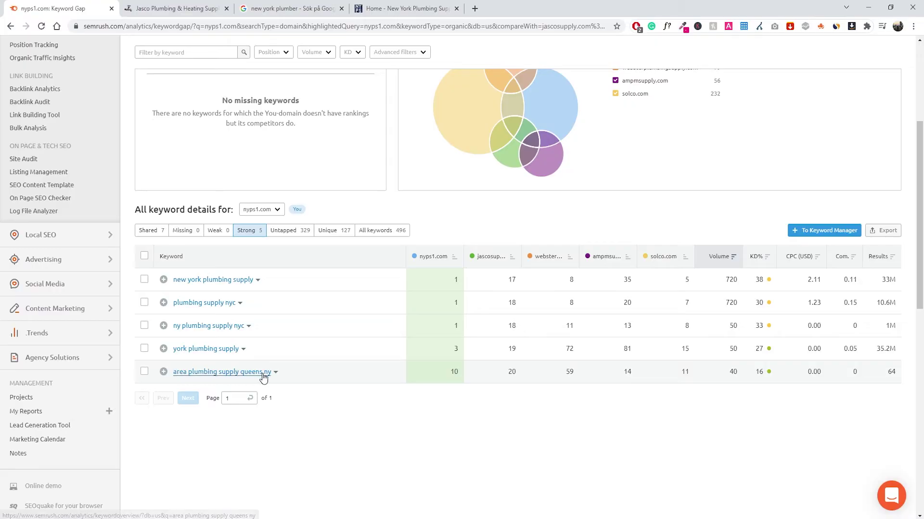
{"action": "double_click", "coordinate": [453, 373]}
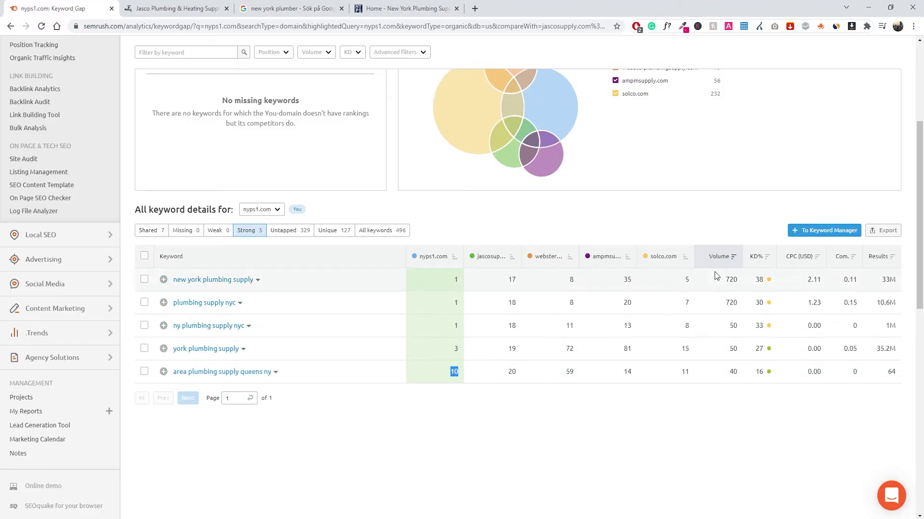
- Show the Untapped keywords for nyps1.com and look through the list against the competitors' positions
{"action": "left_click", "coordinate": [300, 240]}
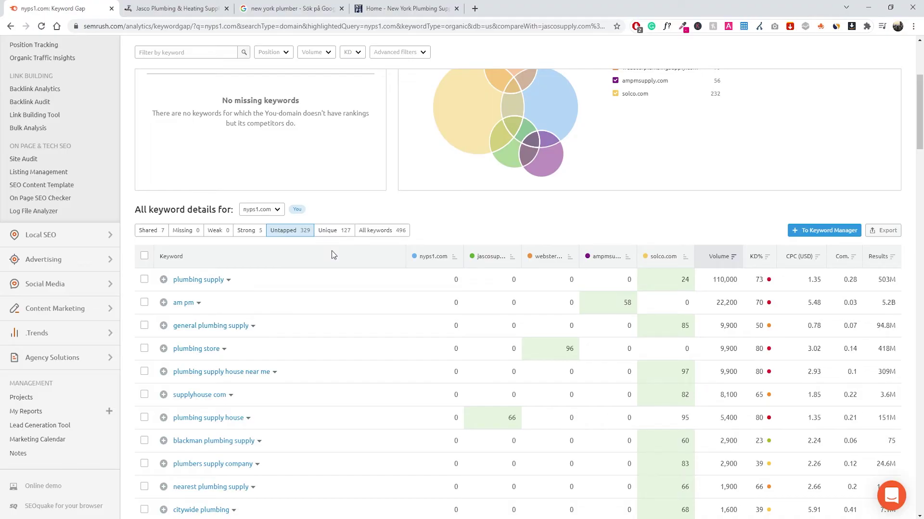
{"action": "scroll", "coordinate": [308, 260], "scroll_direction": "down", "scroll_amount": 1}
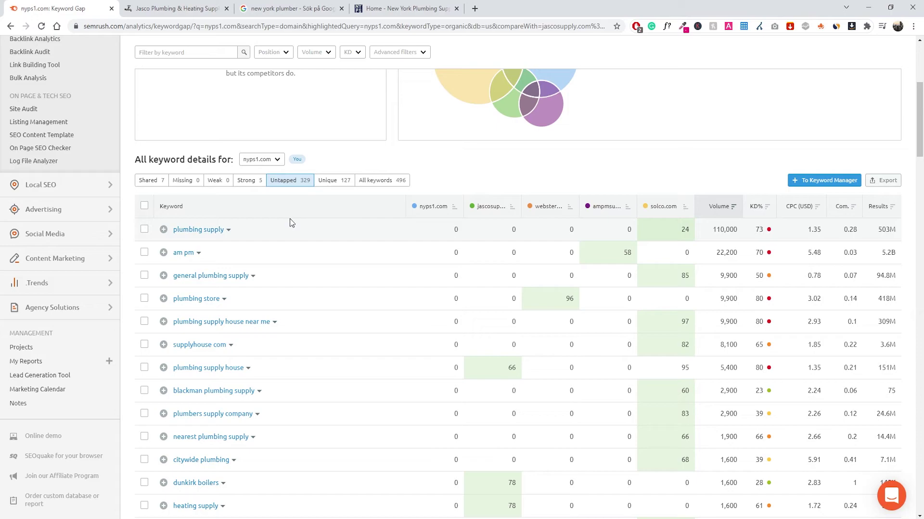
{"action": "scroll", "coordinate": [293, 231], "scroll_direction": "down", "scroll_amount": 2}
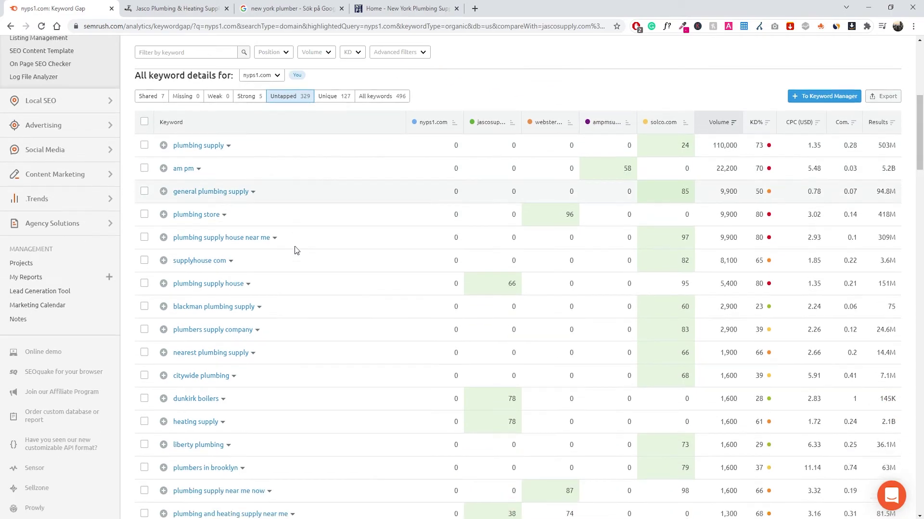
{"action": "scroll", "coordinate": [291, 201], "scroll_direction": "up", "scroll_amount": 2}
{"action": "scroll", "coordinate": [338, 254], "scroll_direction": "down", "scroll_amount": 6}
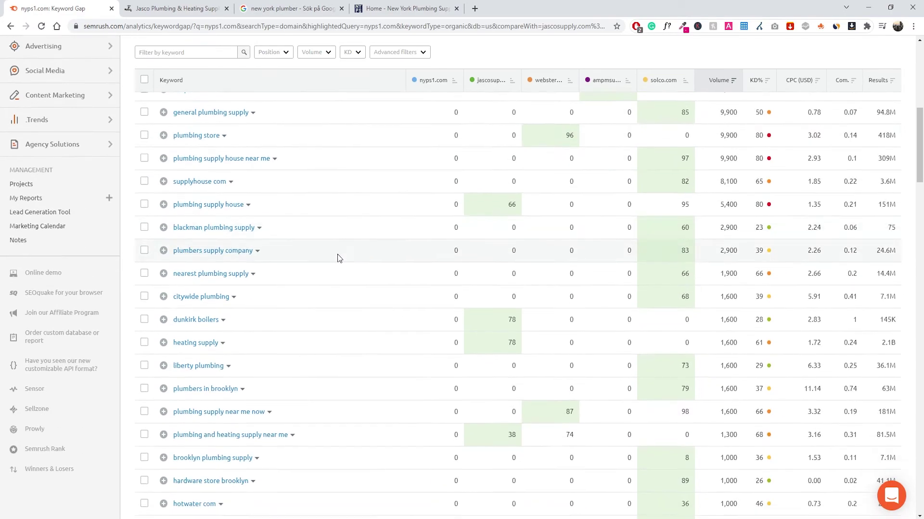
{"action": "scroll", "coordinate": [324, 264], "scroll_direction": "up", "scroll_amount": 11}
{"action": "scroll", "coordinate": [283, 336], "scroll_direction": "down", "scroll_amount": 8}
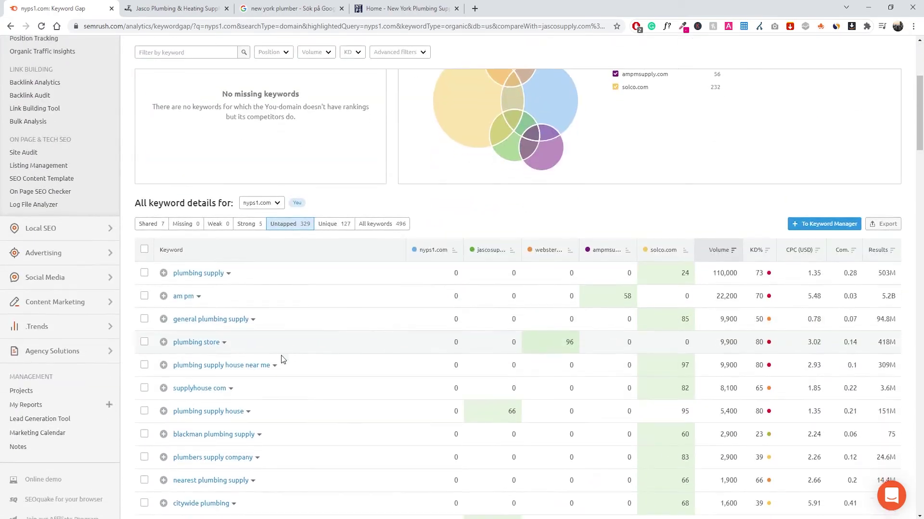
{"action": "scroll", "coordinate": [303, 332], "scroll_direction": "up", "scroll_amount": 6}
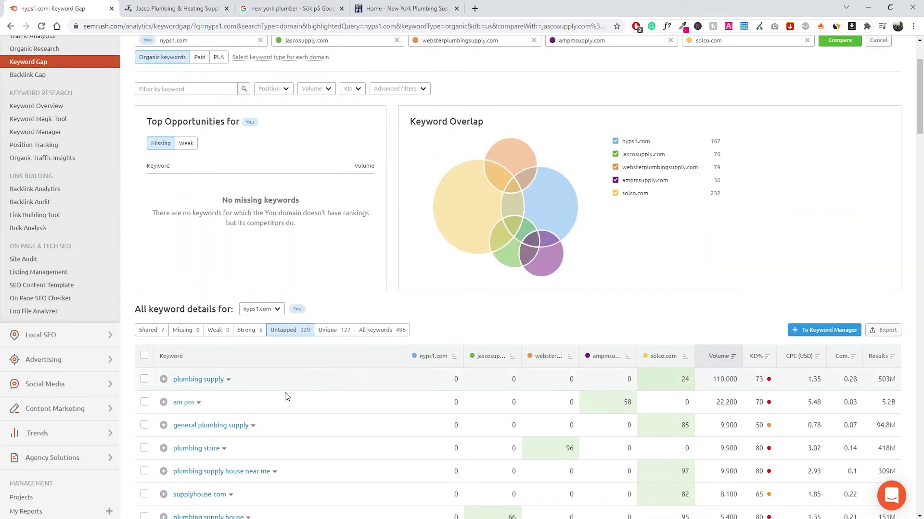
{"action": "scroll", "coordinate": [289, 375], "scroll_direction": "up", "scroll_amount": 2}
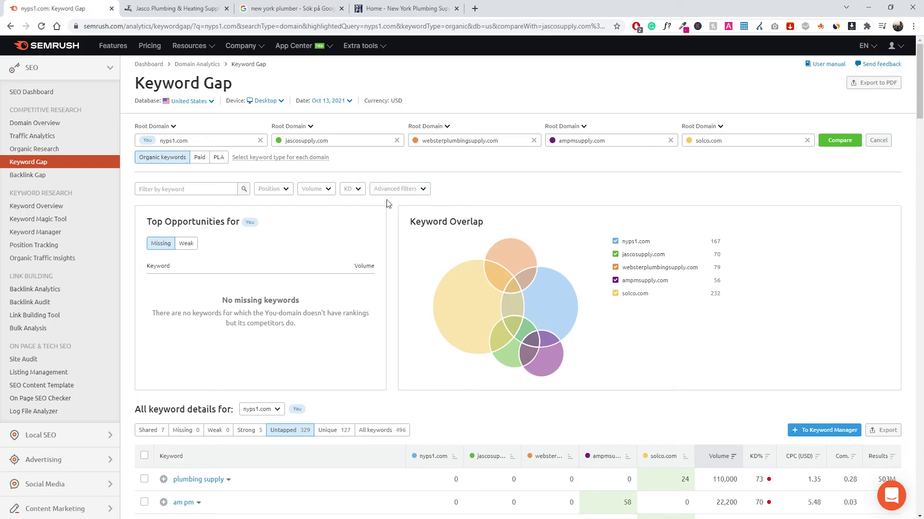
- Filter the keywords by "new york" and review the untapped ones, such as "heating and burner bronx new york"
{"action": "left_click", "coordinate": [194, 192]}
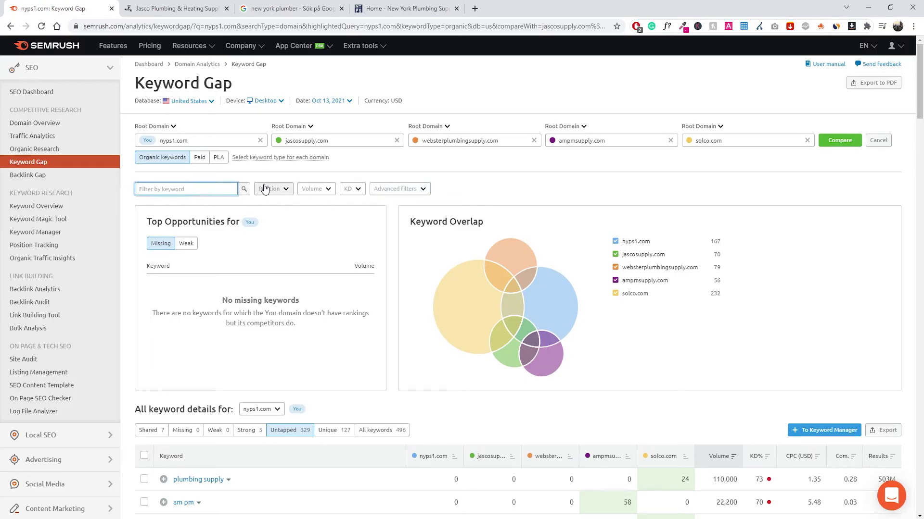
{"action": "type", "text": "ney"}
{"action": "type", "text": " york"}
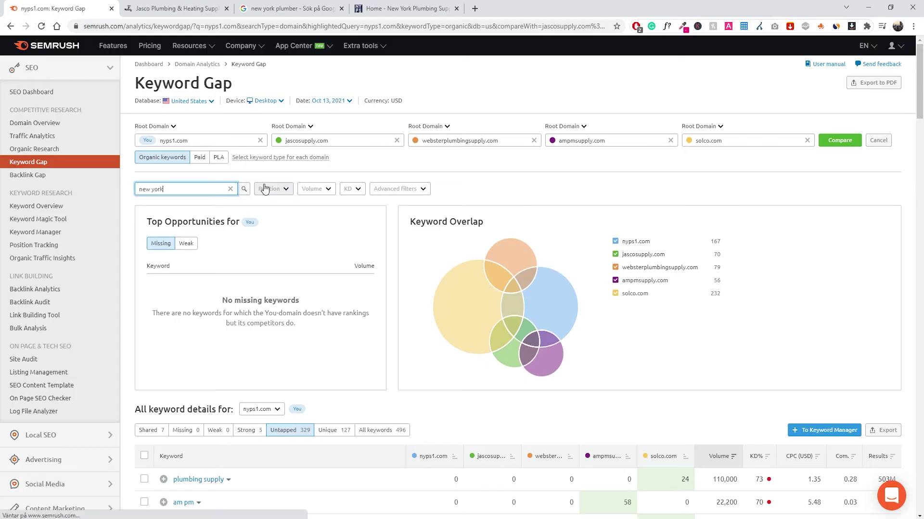
{"action": "key", "text": "Return"}
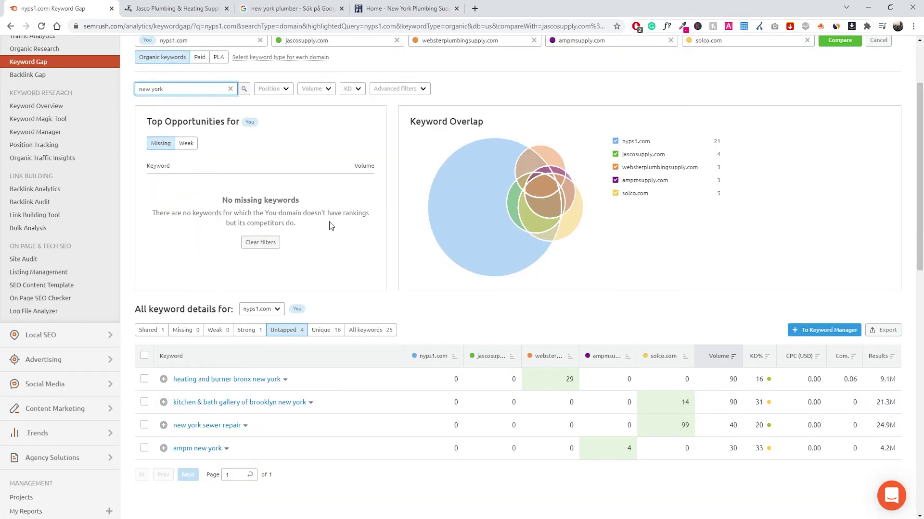
{"action": "scroll", "coordinate": [321, 284], "scroll_direction": "down", "scroll_amount": 1}
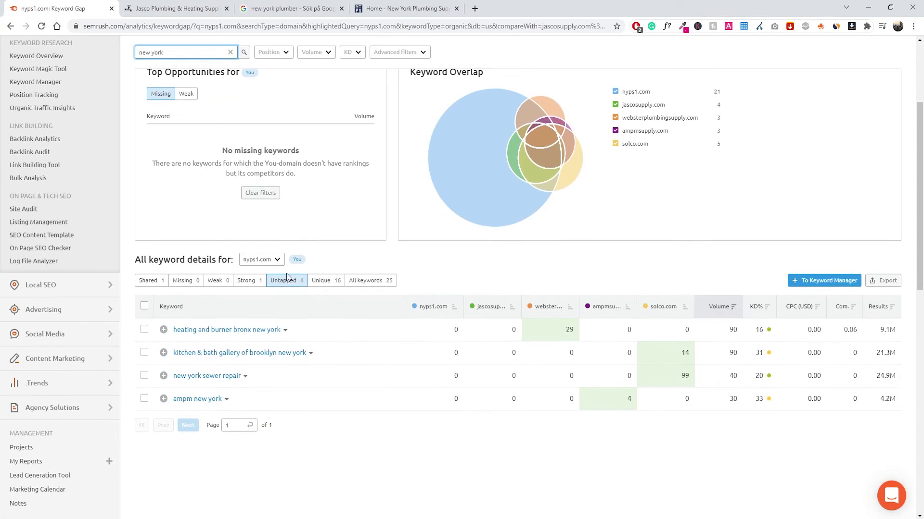
{"action": "scroll", "coordinate": [287, 273], "scroll_direction": "down", "scroll_amount": 1}
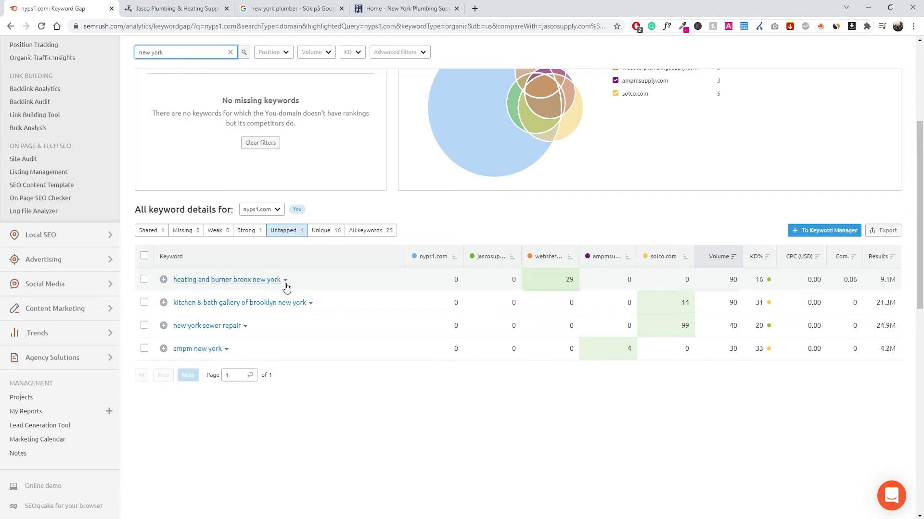
{"action": "left_click_drag", "start_coordinate": [281, 286], "coordinate": [177, 290]}
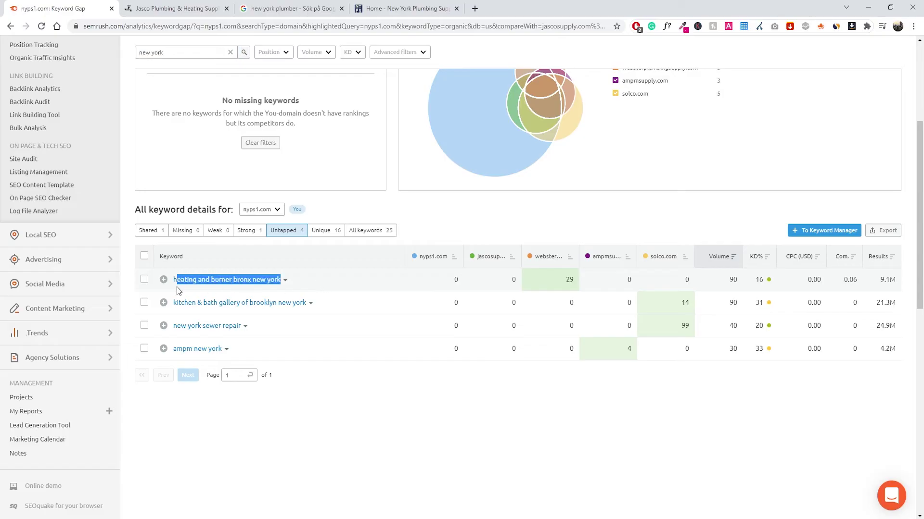
{"action": "left_click", "coordinate": [308, 264]}
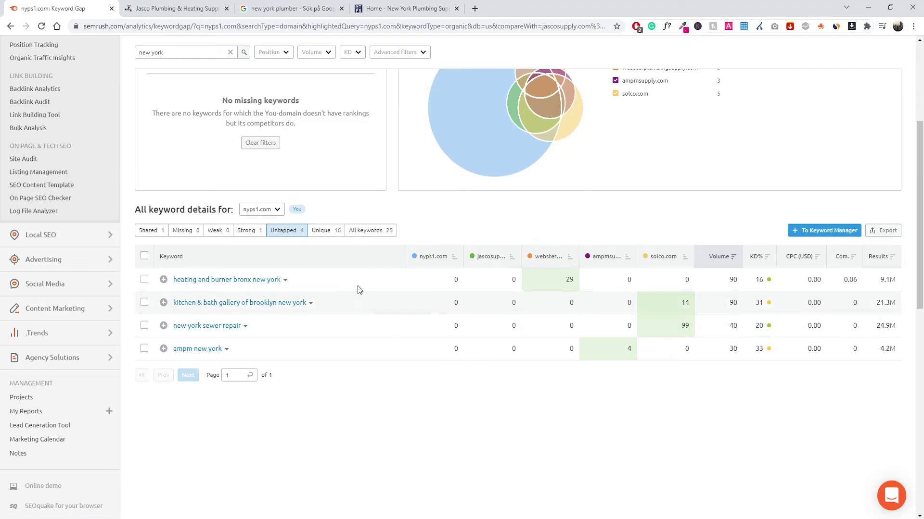
- Show the Unique keywords containing "new york" for nyps1.com and read through the whole list
{"action": "left_click", "coordinate": [325, 230]}
{"action": "scroll", "coordinate": [345, 248], "scroll_direction": "down", "scroll_amount": 1}
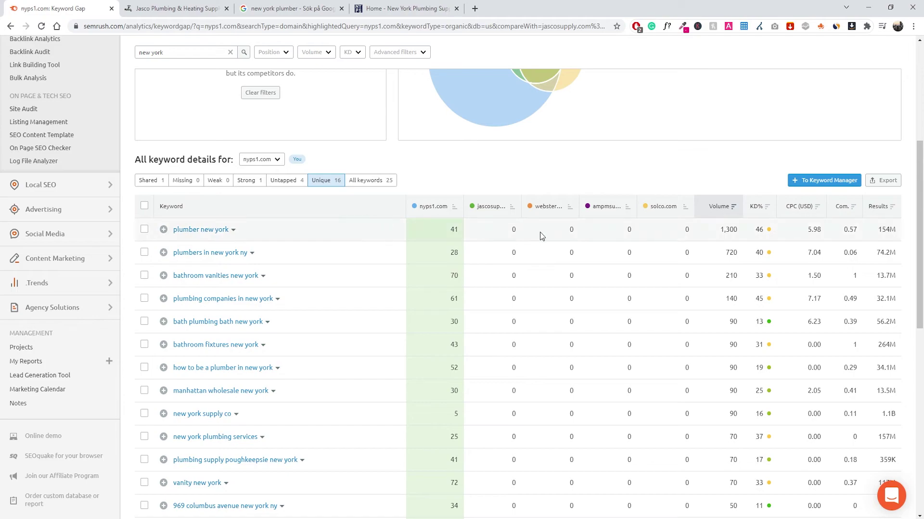
{"action": "scroll", "coordinate": [370, 229], "scroll_direction": "down", "scroll_amount": 3}
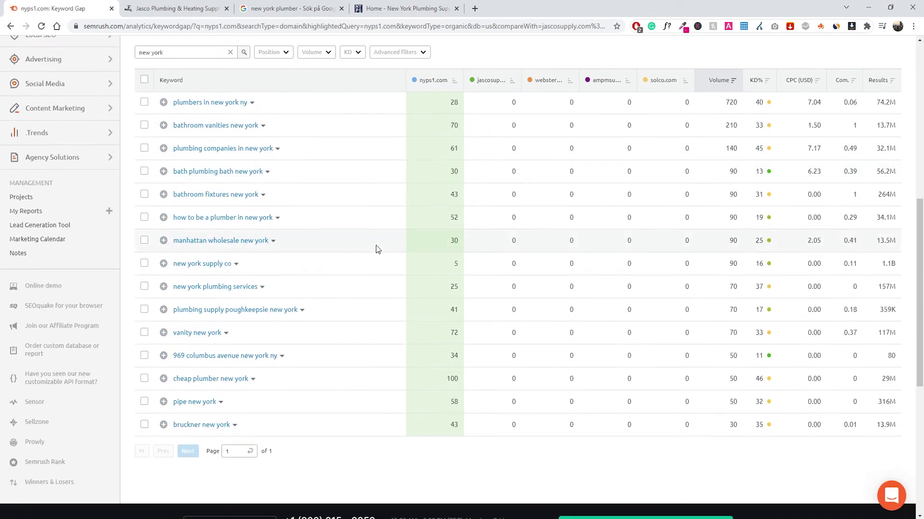
{"action": "scroll", "coordinate": [377, 252], "scroll_direction": "up", "scroll_amount": 2}
{"action": "scroll", "coordinate": [413, 248], "scroll_direction": "up", "scroll_amount": 1}
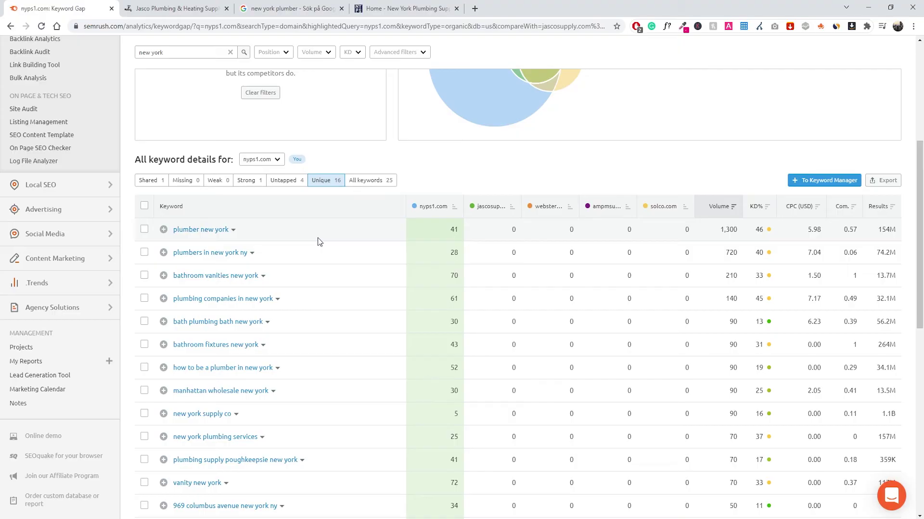
{"action": "scroll", "coordinate": [316, 243], "scroll_direction": "down", "scroll_amount": 5}
{"action": "scroll", "coordinate": [285, 258], "scroll_direction": "up", "scroll_amount": 7}
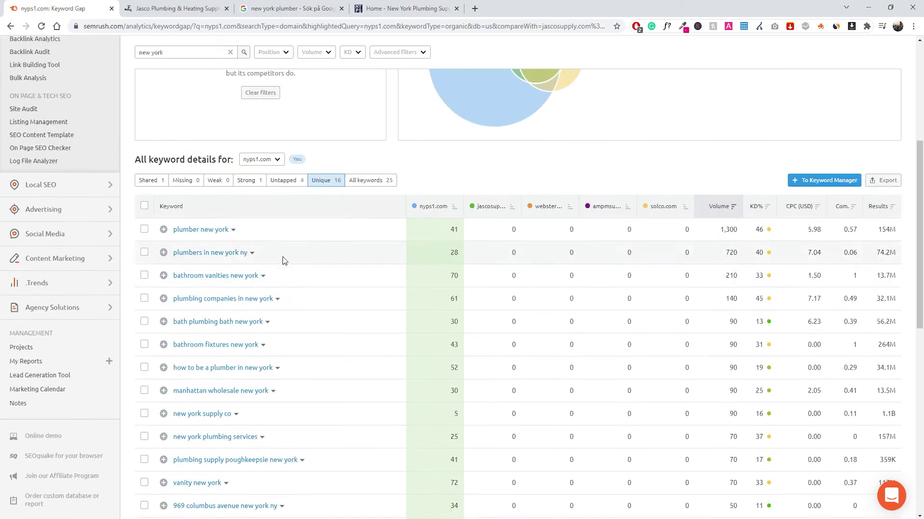
{"action": "scroll", "coordinate": [353, 288], "scroll_direction": "down", "scroll_amount": 2}
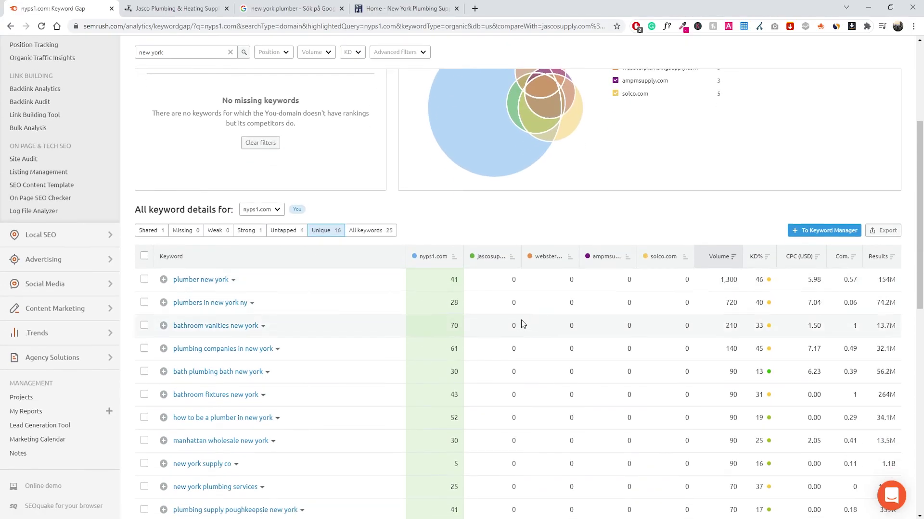
{"action": "scroll", "coordinate": [498, 323], "scroll_direction": "up", "scroll_amount": 4}
{"action": "scroll", "coordinate": [321, 292], "scroll_direction": "down", "scroll_amount": 1}
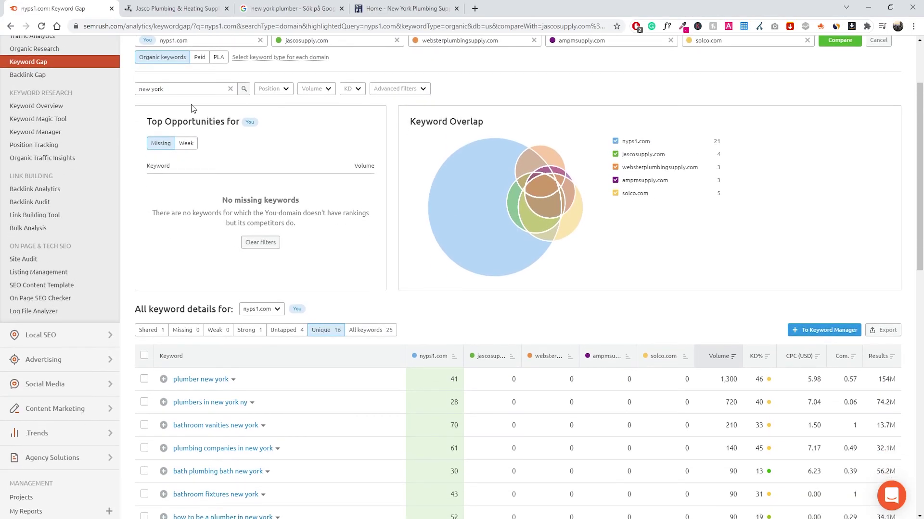
- Clear the "new york" keyword filter and return to the Shared keywords list
{"action": "left_click_drag", "start_coordinate": [190, 88], "coordinate": [114, 91]}
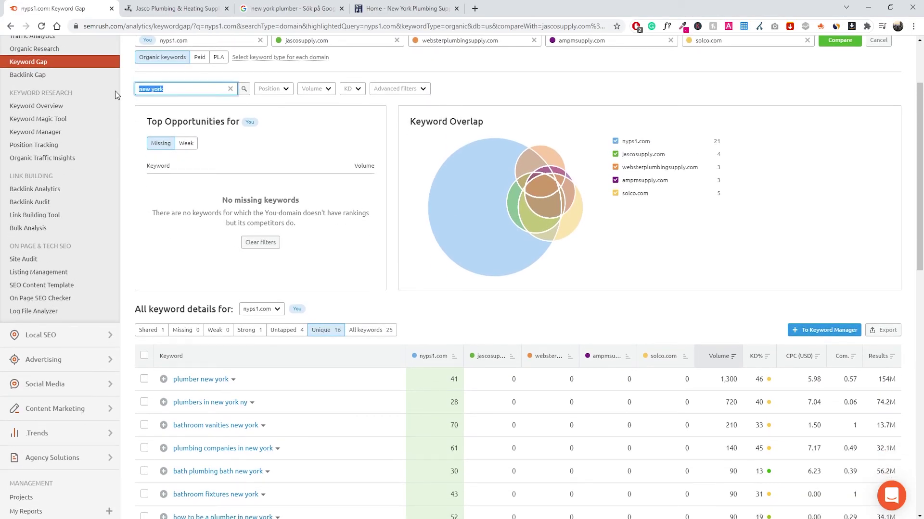
{"action": "left_click", "coordinate": [229, 90]}
{"action": "scroll", "coordinate": [298, 247], "scroll_direction": "down", "scroll_amount": 1}
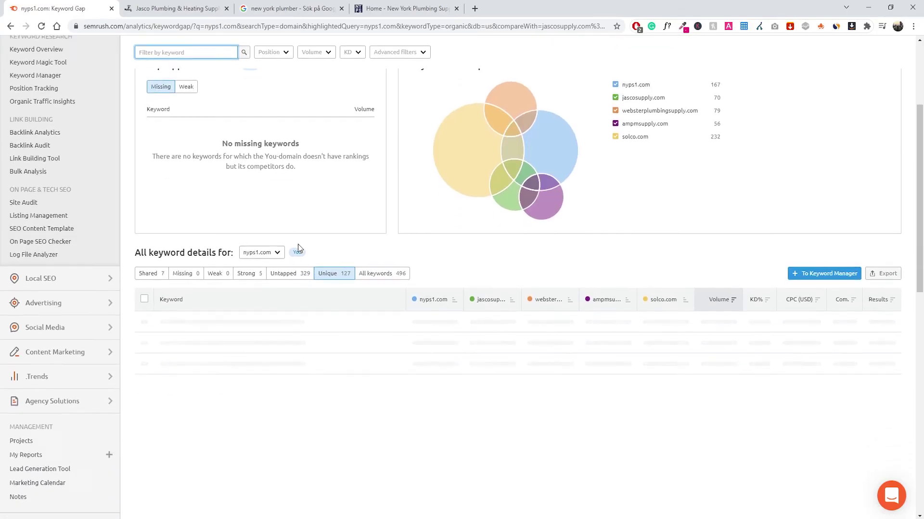
{"action": "scroll", "coordinate": [300, 242], "scroll_direction": "down", "scroll_amount": 1}
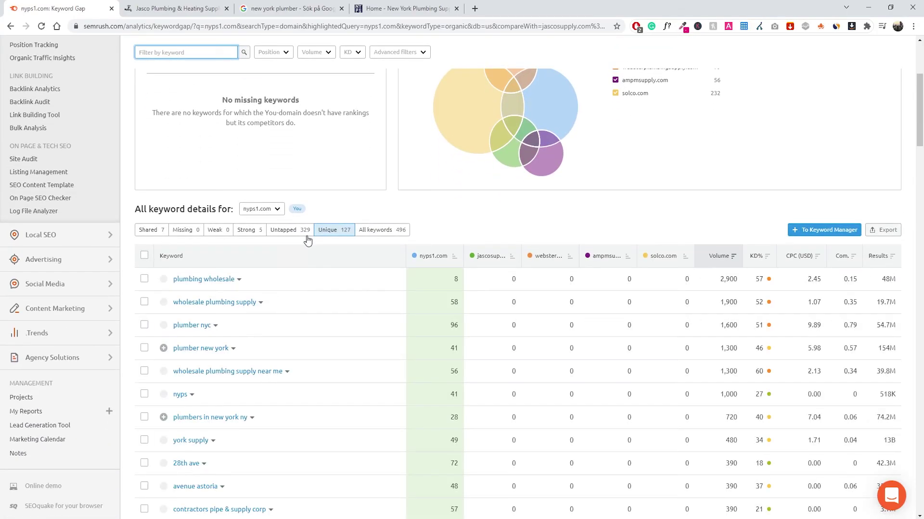
{"action": "left_click", "coordinate": [382, 232]}
{"action": "scroll", "coordinate": [299, 167], "scroll_direction": "up", "scroll_amount": 2}
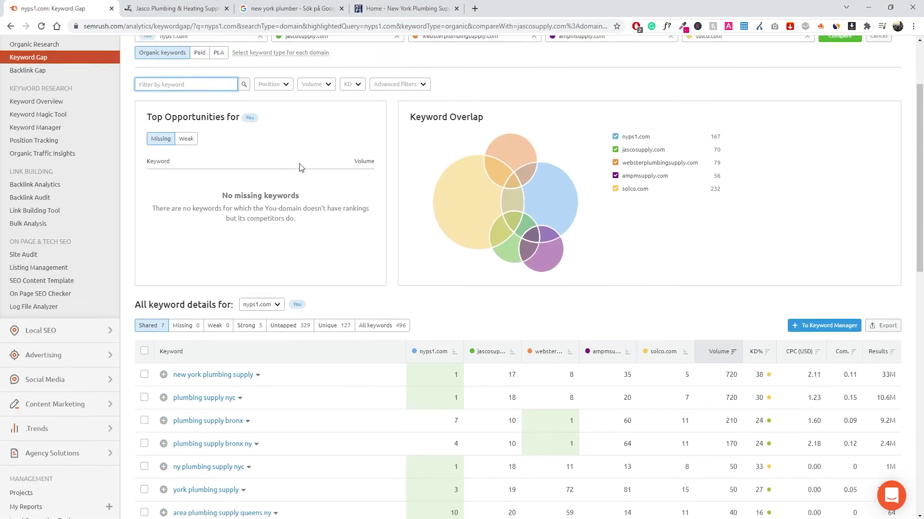
- Filter the keywords to those where competitors rank in the Top 10 and show the Untapped list for nyps1.com
{"action": "left_click", "coordinate": [278, 89]}
{"action": "mouse_move", "coordinate": [297, 108]}
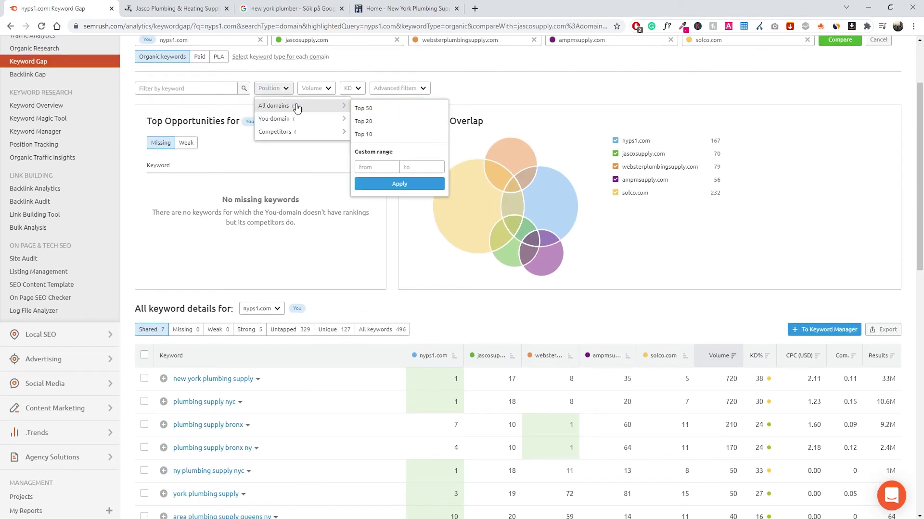
{"action": "mouse_move", "coordinate": [316, 132]}
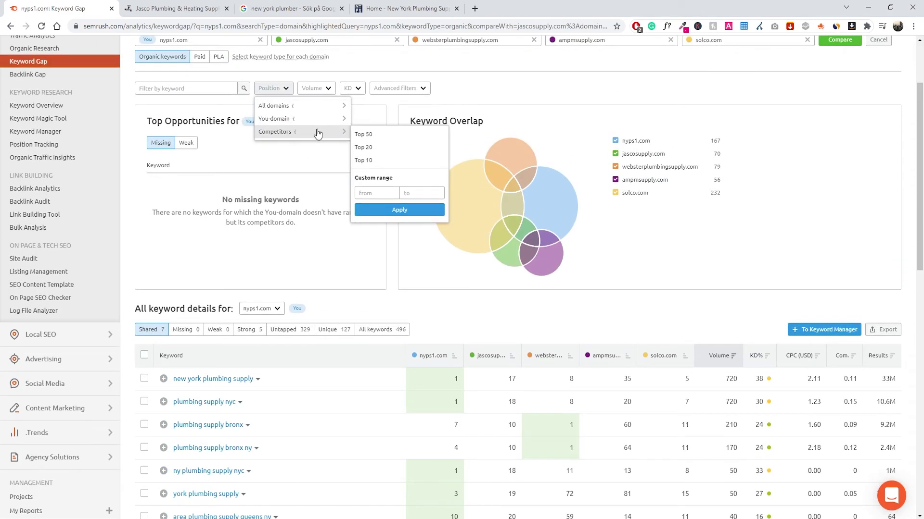
{"action": "left_click", "coordinate": [383, 160]}
{"action": "scroll", "coordinate": [400, 181], "scroll_direction": "down", "scroll_amount": 3}
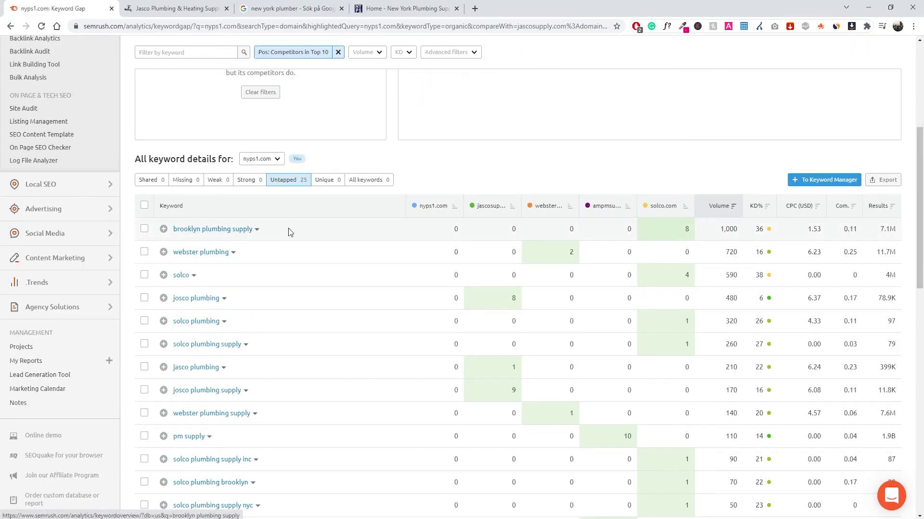
- Highlight the keyword "brooklyn plumbing supply", look at the Jasco and New York Plumbing Supply websites, and return to Keyword Gap
{"action": "left_click_drag", "start_coordinate": [288, 229], "coordinate": [170, 226]}
{"action": "left_click", "coordinate": [178, 9]}
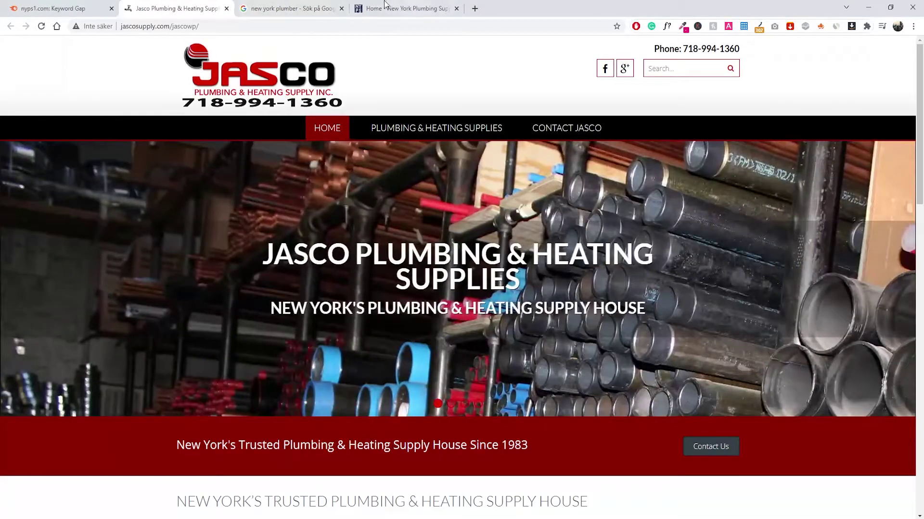
{"action": "left_click", "coordinate": [407, 8]}
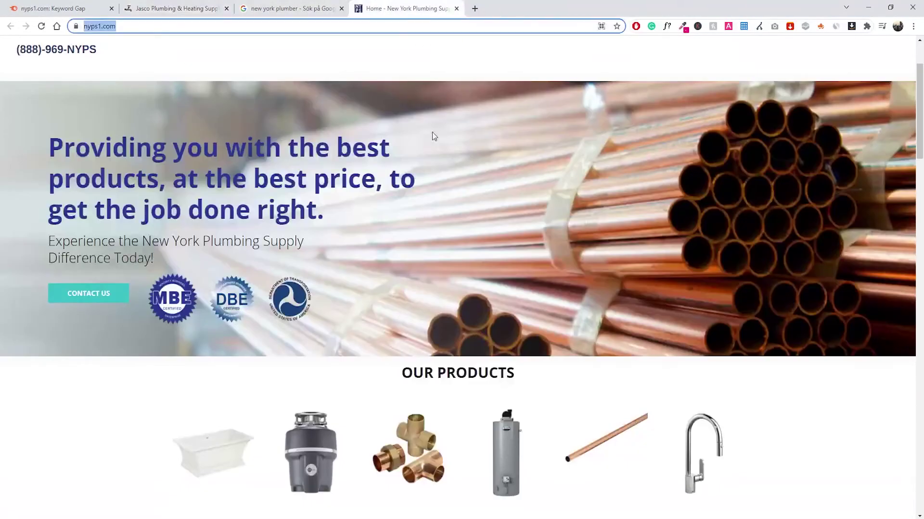
{"action": "left_click", "coordinate": [55, 5]}
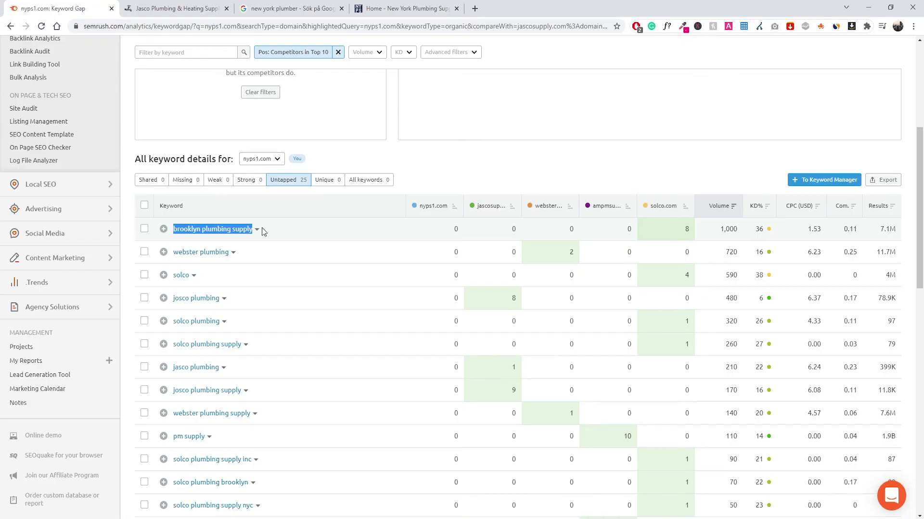
- Open the keyword details for "brooklyn plumbing supply" and examine its volume, difficulty, intent and SERP analysis
{"action": "scroll", "coordinate": [261, 228], "scroll_direction": "up", "scroll_amount": 1}
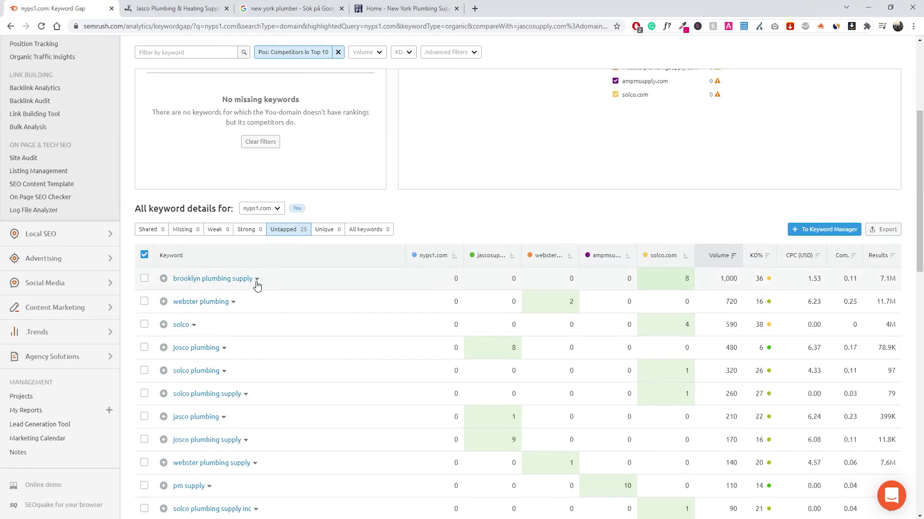
{"action": "left_click", "coordinate": [260, 281]}
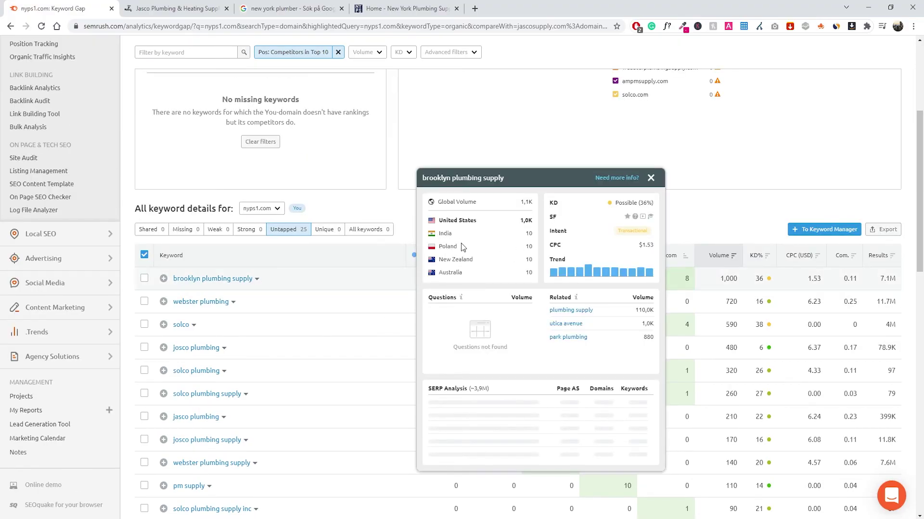
{"action": "scroll", "coordinate": [524, 334], "scroll_direction": "down", "scroll_amount": 2}
{"action": "scroll", "coordinate": [416, 308], "scroll_direction": "up", "scroll_amount": 2}
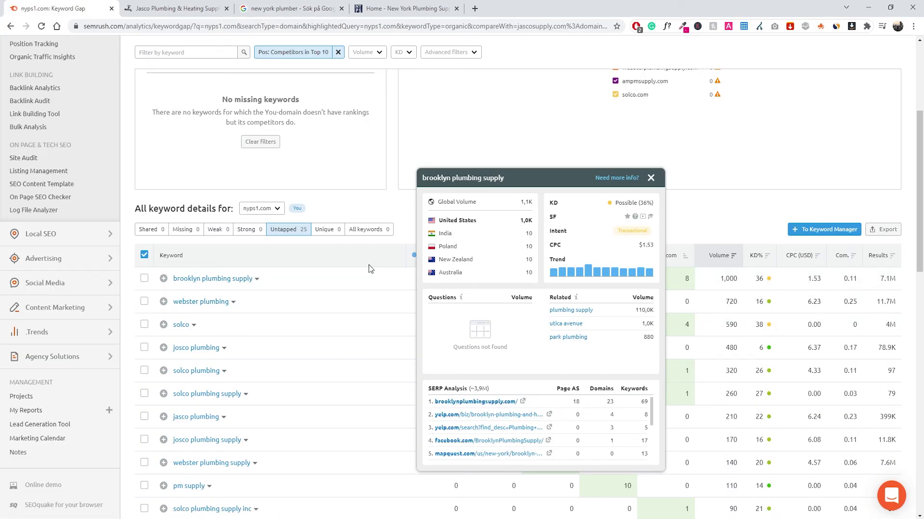
{"action": "left_click_drag", "start_coordinate": [650, 409], "coordinate": [627, 377]}
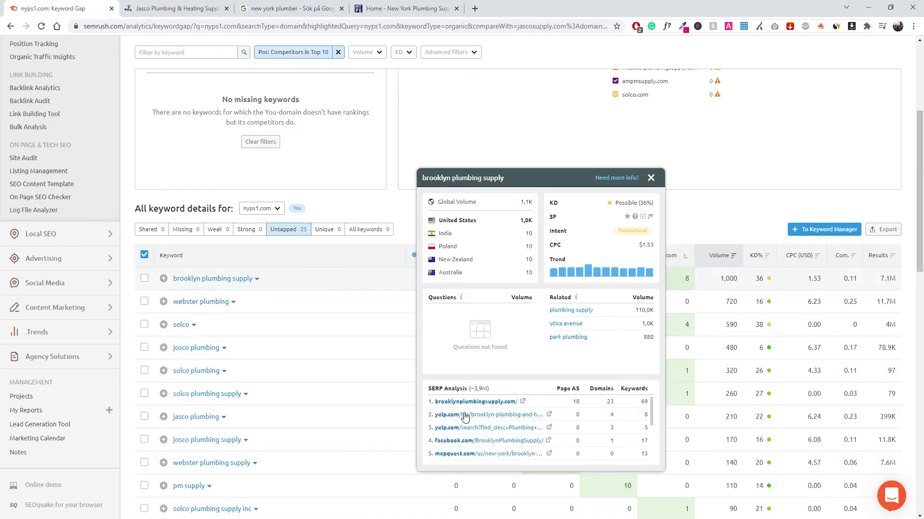
- Open the first-ranked site, brooklynplumbingsupply.com, from the SERP analysis, look through its homepage, and close it
{"action": "left_click", "coordinate": [523, 403]}
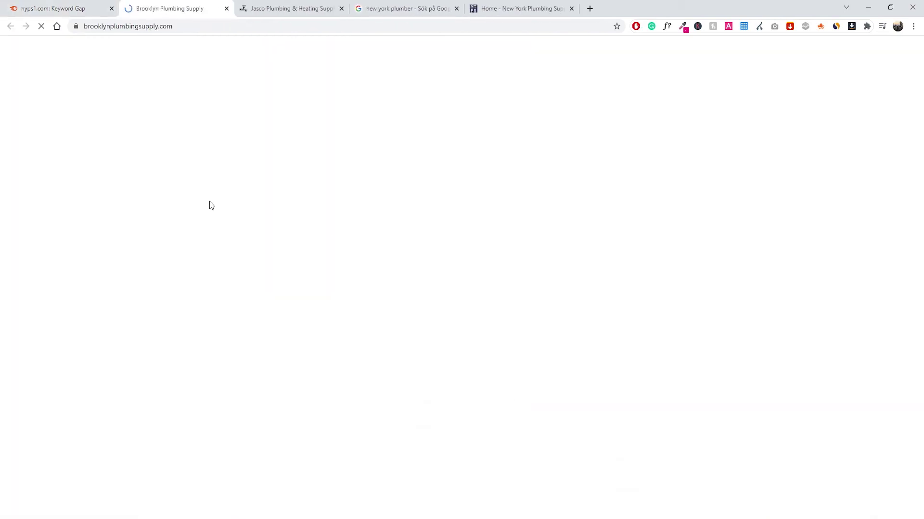
{"action": "scroll", "coordinate": [262, 172], "scroll_direction": "down", "scroll_amount": 4}
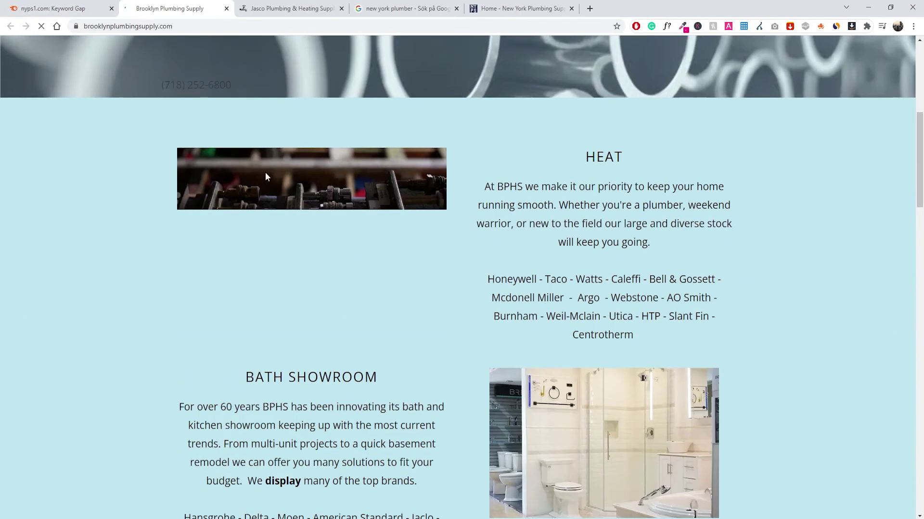
{"action": "scroll", "coordinate": [265, 173], "scroll_direction": "up", "scroll_amount": 4}
{"action": "scroll", "coordinate": [362, 155], "scroll_direction": "down", "scroll_amount": 6}
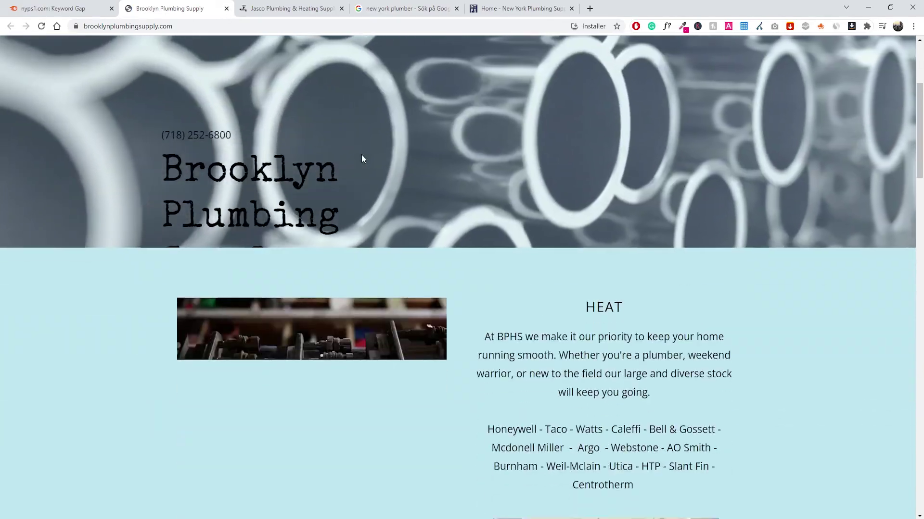
{"action": "scroll", "coordinate": [362, 155], "scroll_direction": "up", "scroll_amount": 4}
{"action": "scroll", "coordinate": [360, 154], "scroll_direction": "up", "scroll_amount": 3}
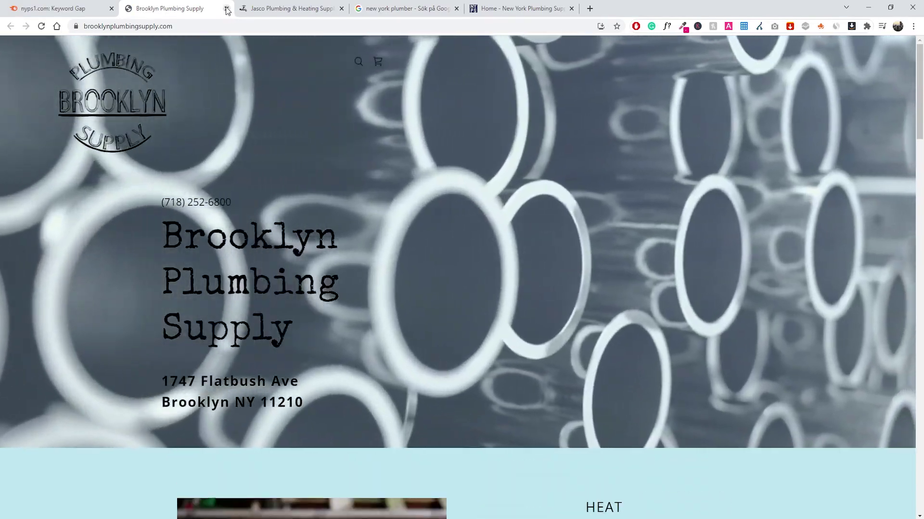
{"action": "middle_click", "coordinate": [126, 5]}
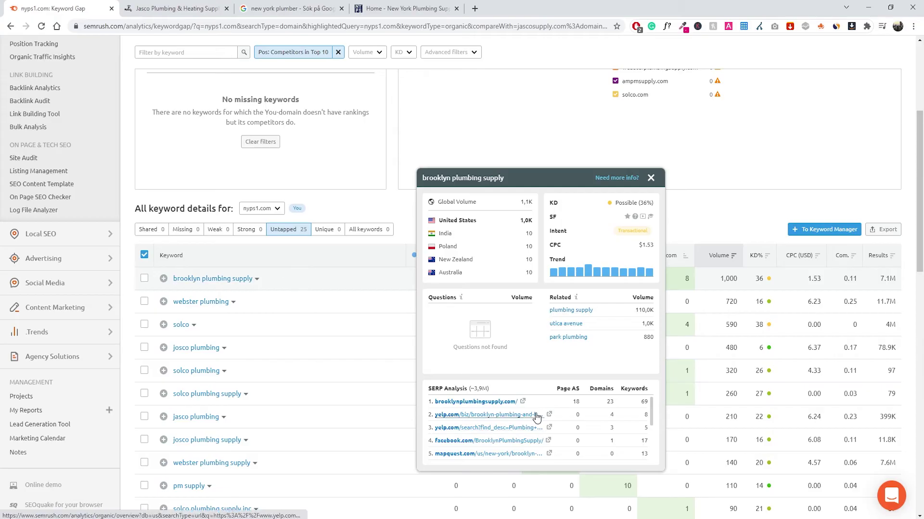
- Check the other ranking pages in the SERP analysis, such as yelp.com and facebook.com, and close the keyword details
{"action": "scroll", "coordinate": [496, 416], "scroll_direction": "up", "scroll_amount": 1}
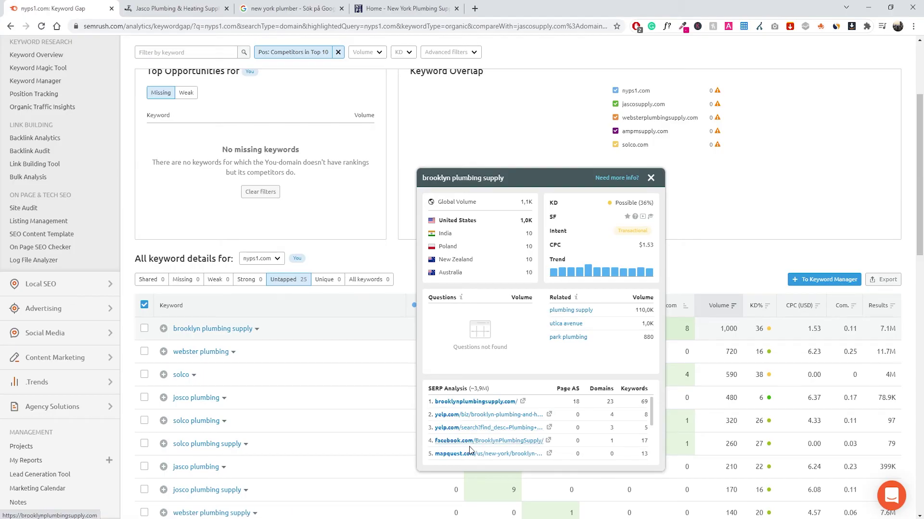
{"action": "scroll", "coordinate": [471, 445], "scroll_direction": "down", "scroll_amount": 1}
{"action": "scroll", "coordinate": [471, 445], "scroll_direction": "up", "scroll_amount": 1}
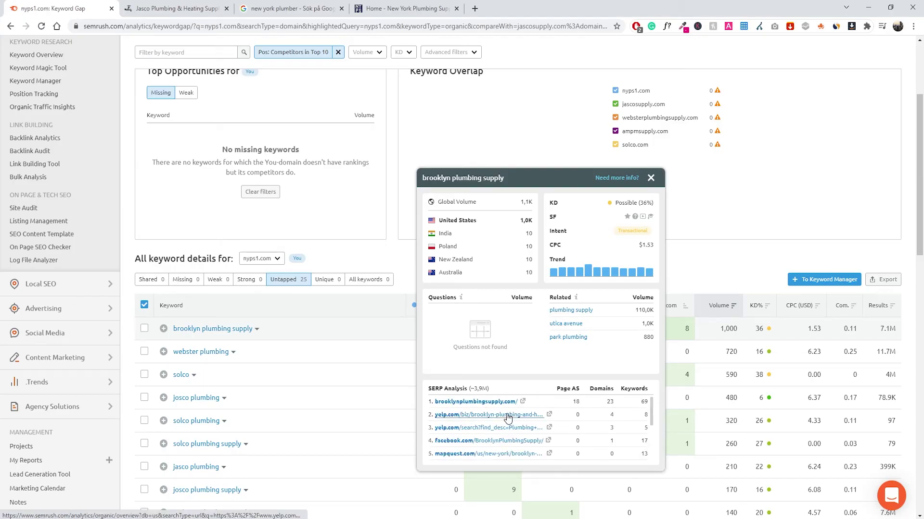
{"action": "left_click", "coordinate": [651, 179]}
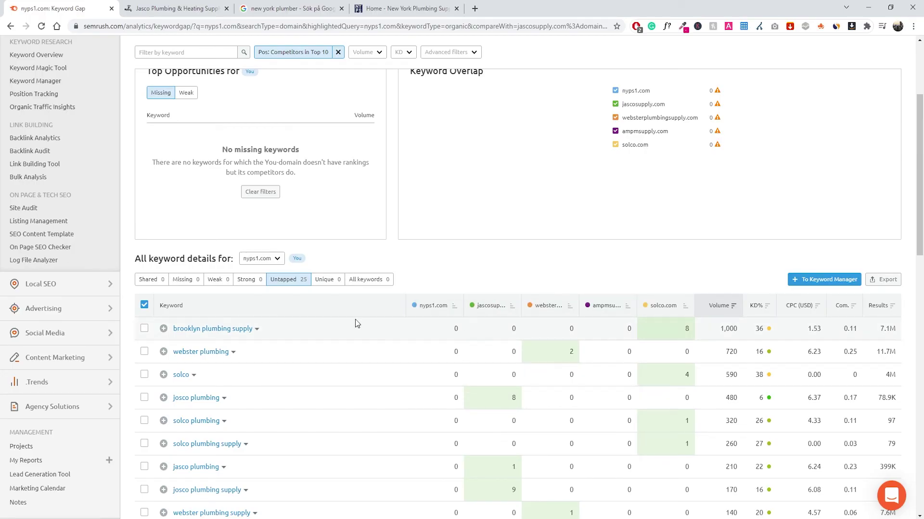
- Read through the whole Untapped list, checking which keywords are competitor brand names and which are relevant to nyps1.com
{"action": "scroll", "coordinate": [351, 315], "scroll_direction": "down", "scroll_amount": 1}
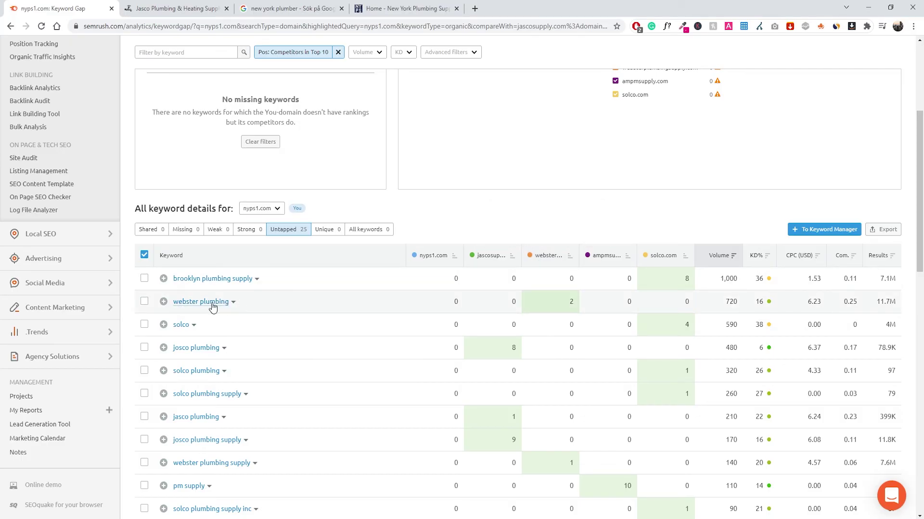
{"action": "scroll", "coordinate": [210, 311], "scroll_direction": "down", "scroll_amount": 1}
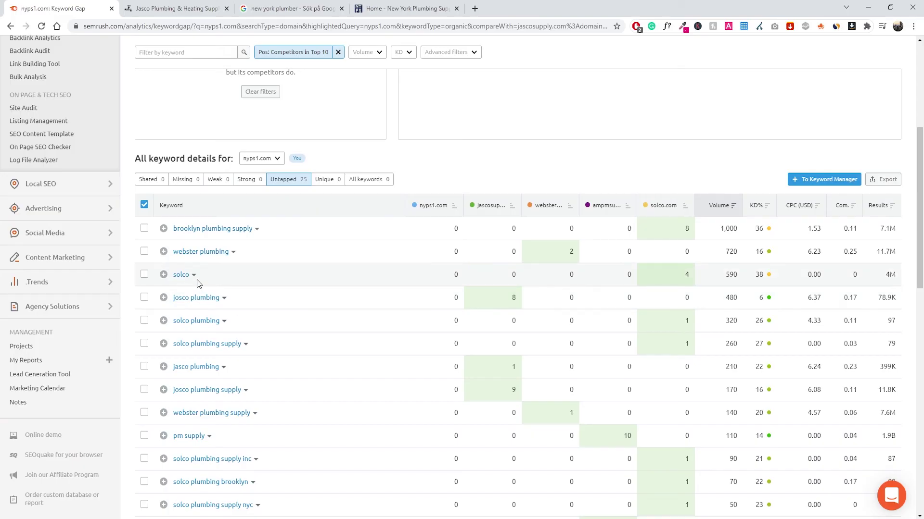
{"action": "scroll", "coordinate": [246, 293], "scroll_direction": "down", "scroll_amount": 1}
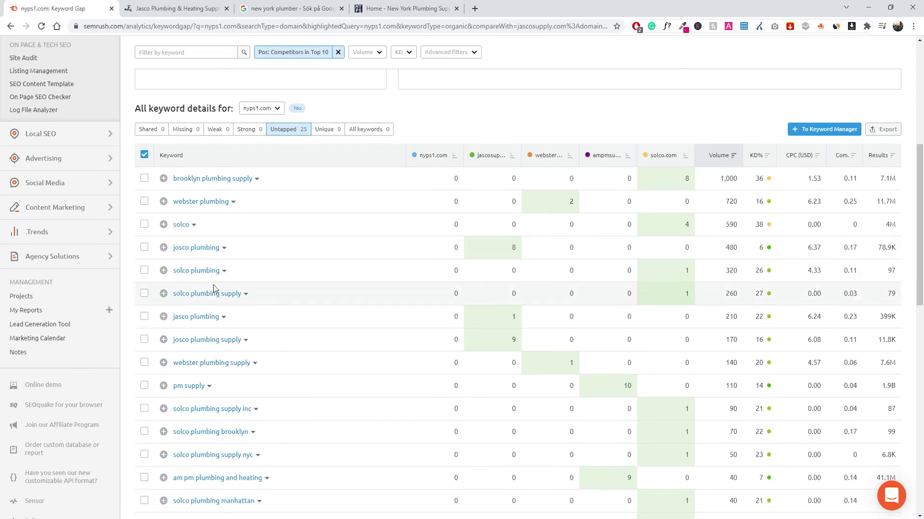
{"action": "scroll", "coordinate": [195, 296], "scroll_direction": "down", "scroll_amount": 1}
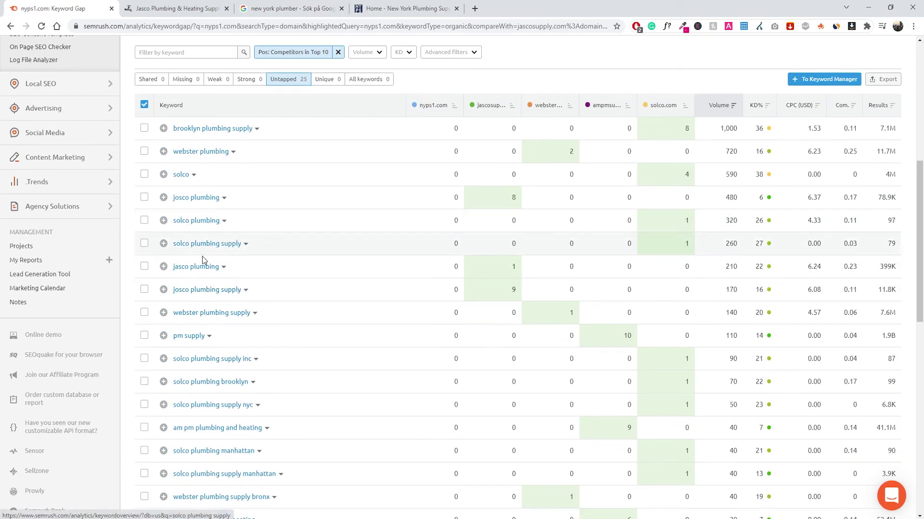
{"action": "scroll", "coordinate": [206, 279], "scroll_direction": "down", "scroll_amount": 1}
{"action": "scroll", "coordinate": [198, 270], "scroll_direction": "down", "scroll_amount": 2}
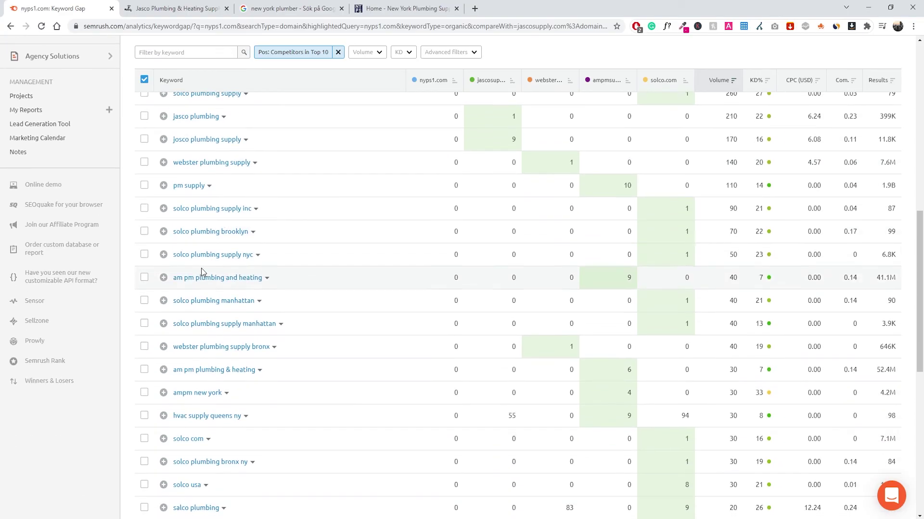
{"action": "scroll", "coordinate": [224, 352], "scroll_direction": "down", "scroll_amount": 2}
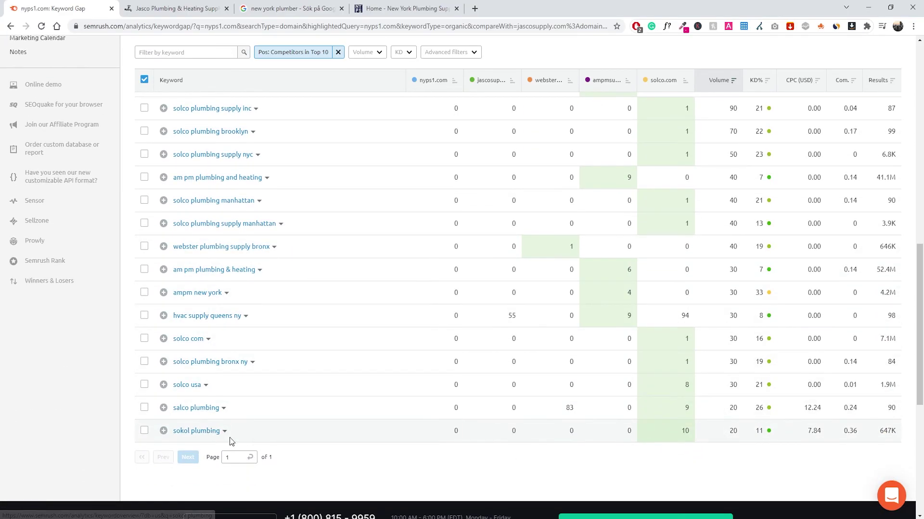
{"action": "scroll", "coordinate": [226, 435], "scroll_direction": "down", "scroll_amount": 1}
{"action": "scroll", "coordinate": [231, 408], "scroll_direction": "up", "scroll_amount": 10}
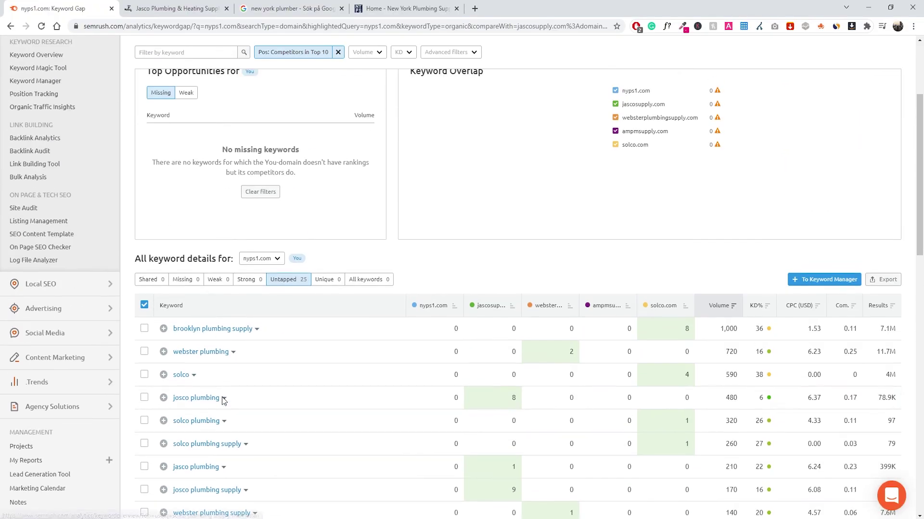
{"action": "scroll", "coordinate": [247, 383], "scroll_direction": "down", "scroll_amount": 8}
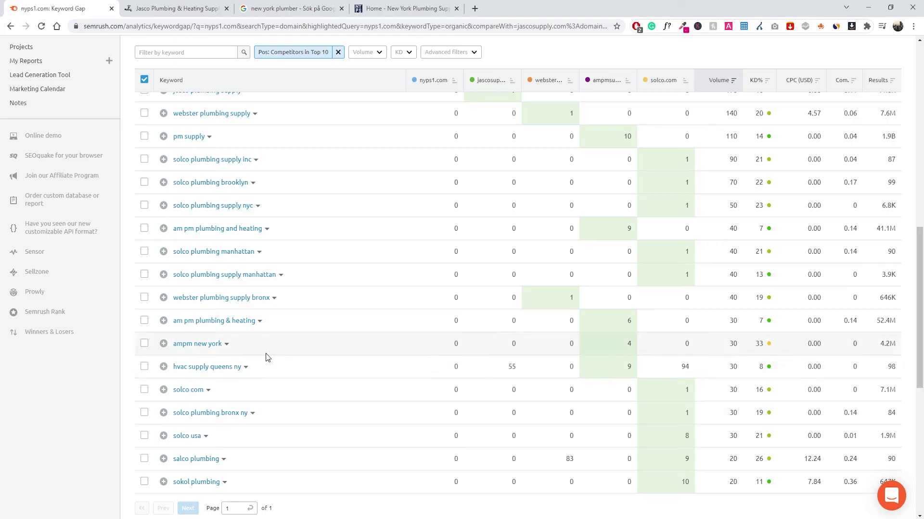
{"action": "scroll", "coordinate": [283, 358], "scroll_direction": "up", "scroll_amount": 4}
{"action": "scroll", "coordinate": [286, 360], "scroll_direction": "up", "scroll_amount": 4}
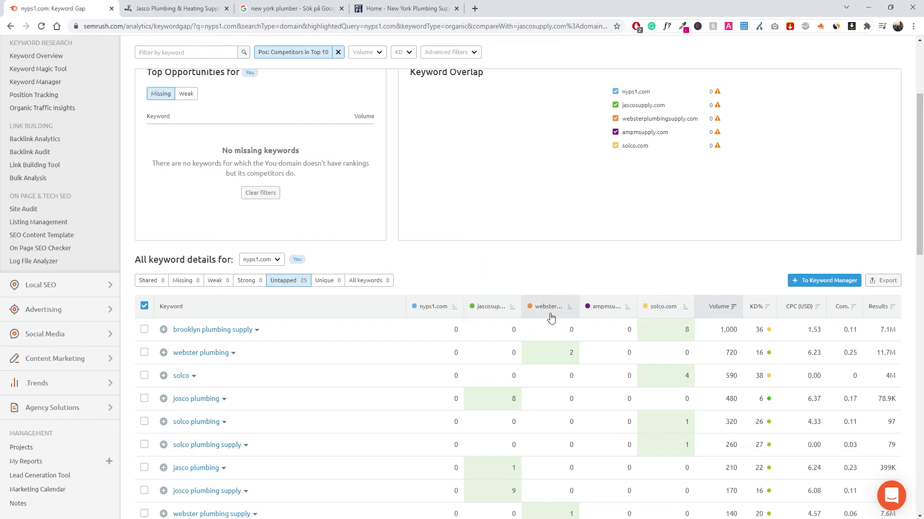
{"action": "scroll", "coordinate": [289, 346], "scroll_direction": "down", "scroll_amount": 2}
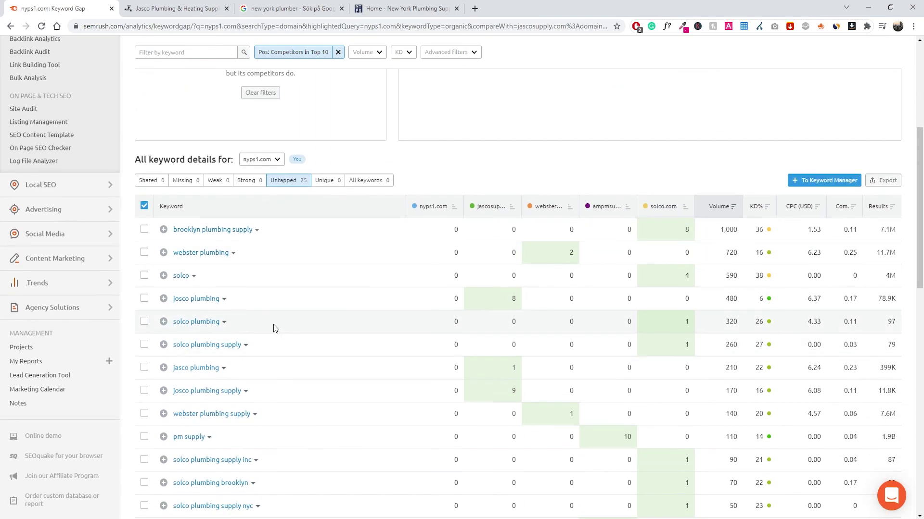
- Change the competitors' position filter to Top 20 for the Untapped keywords
{"action": "scroll", "coordinate": [264, 317], "scroll_direction": "up", "scroll_amount": 5}
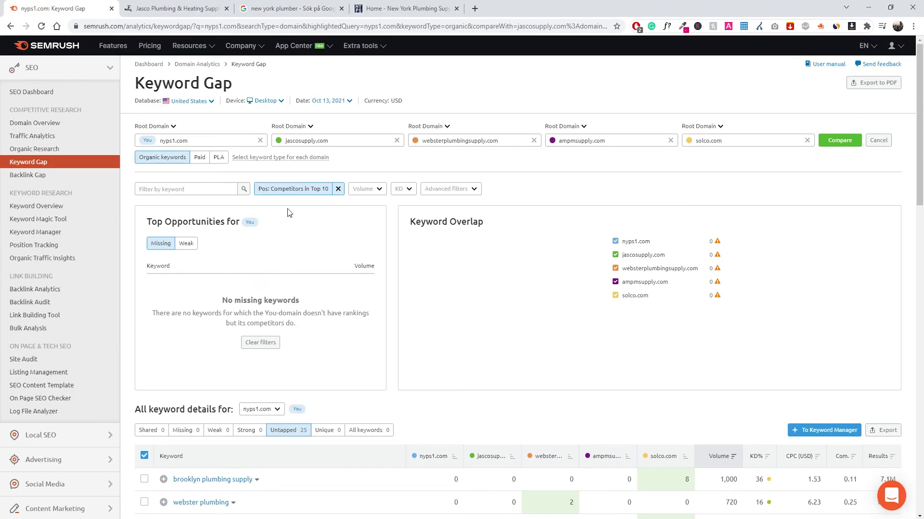
{"action": "left_click", "coordinate": [305, 189]}
{"action": "mouse_move", "coordinate": [309, 232]}
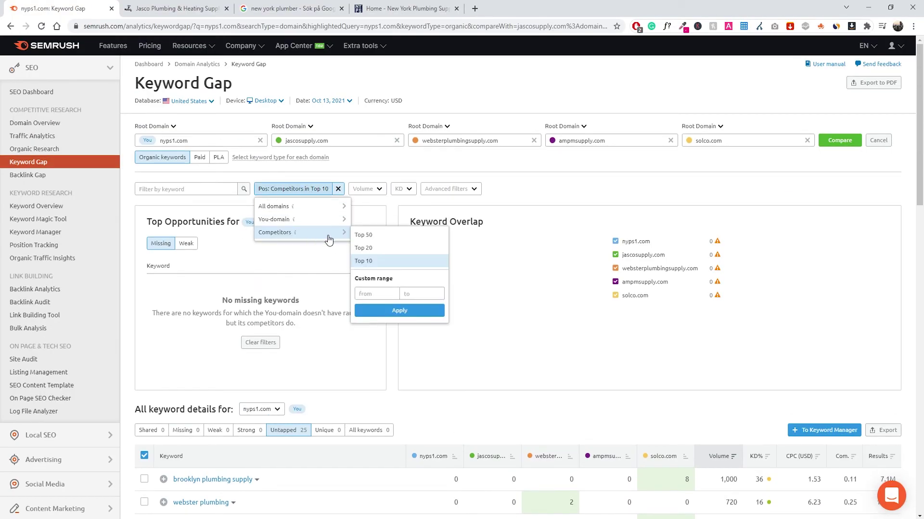
{"action": "left_click", "coordinate": [382, 248]}
{"action": "scroll", "coordinate": [401, 299], "scroll_direction": "down", "scroll_amount": 5}
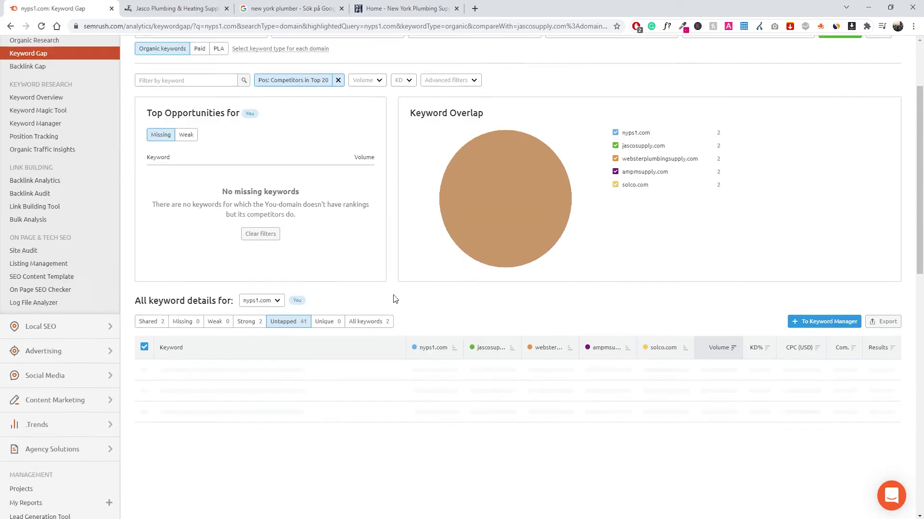
- Review the Untapped keywords under the widened position filter and open the keyword details for "green mountain boiler"
{"action": "scroll", "coordinate": [349, 308], "scroll_direction": "down", "scroll_amount": 1}
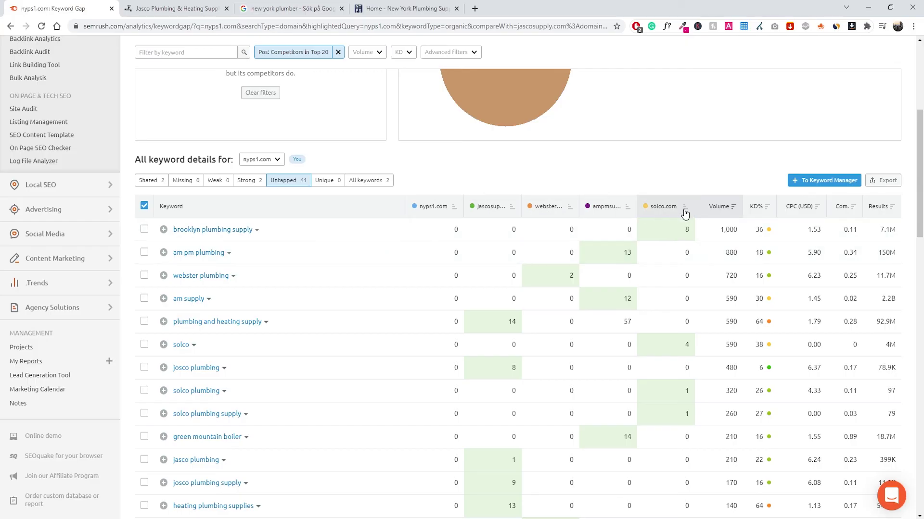
{"action": "scroll", "coordinate": [238, 278], "scroll_direction": "down", "scroll_amount": 6}
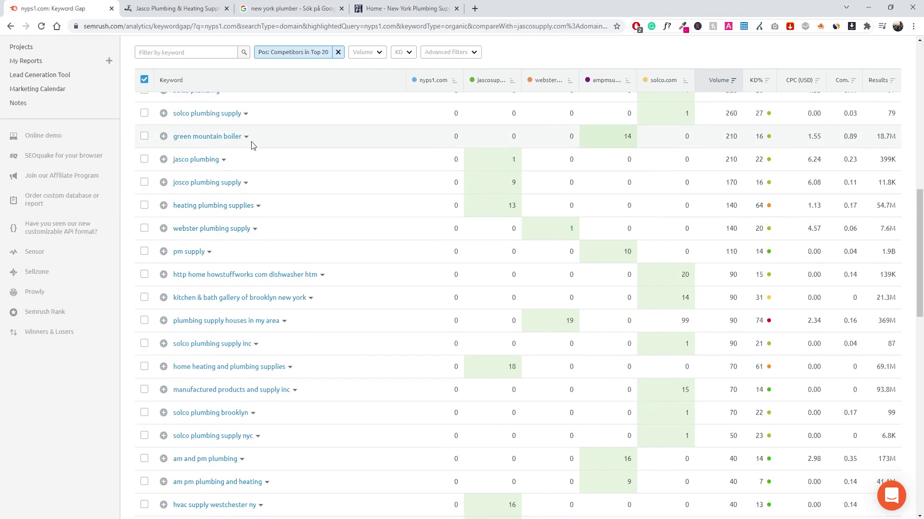
{"action": "scroll", "coordinate": [341, 194], "scroll_direction": "up", "scroll_amount": 1}
{"action": "scroll", "coordinate": [332, 204], "scroll_direction": "up", "scroll_amount": 1}
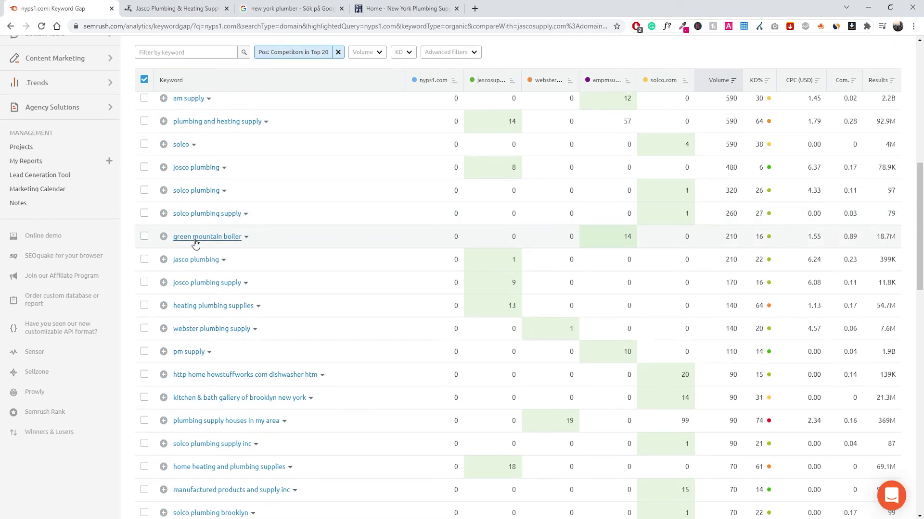
{"action": "left_click", "coordinate": [246, 237]}
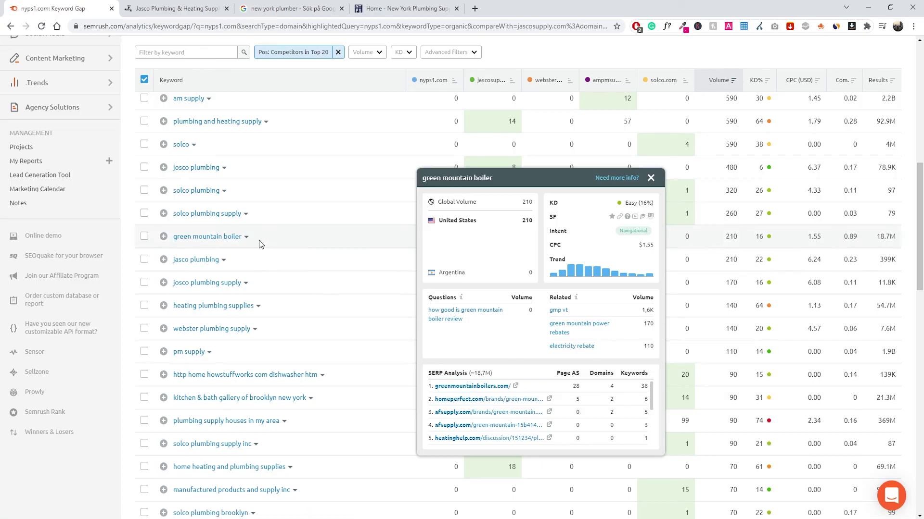
- Close the "green mountain boiler" details and look through the rest of the Untapped keywords under the competitors' Top 20 filter
{"action": "left_click", "coordinate": [649, 178]}
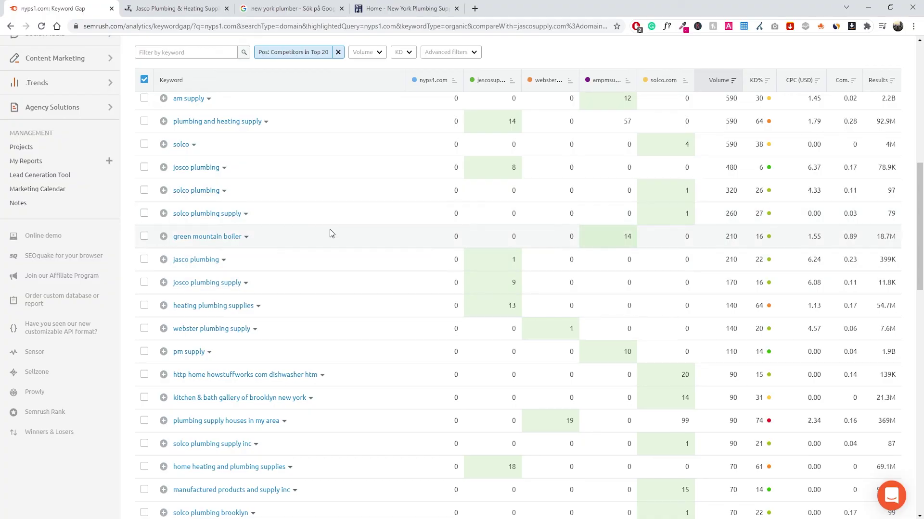
{"action": "scroll", "coordinate": [284, 243], "scroll_direction": "down", "scroll_amount": 2}
{"action": "scroll", "coordinate": [303, 235], "scroll_direction": "down", "scroll_amount": 2}
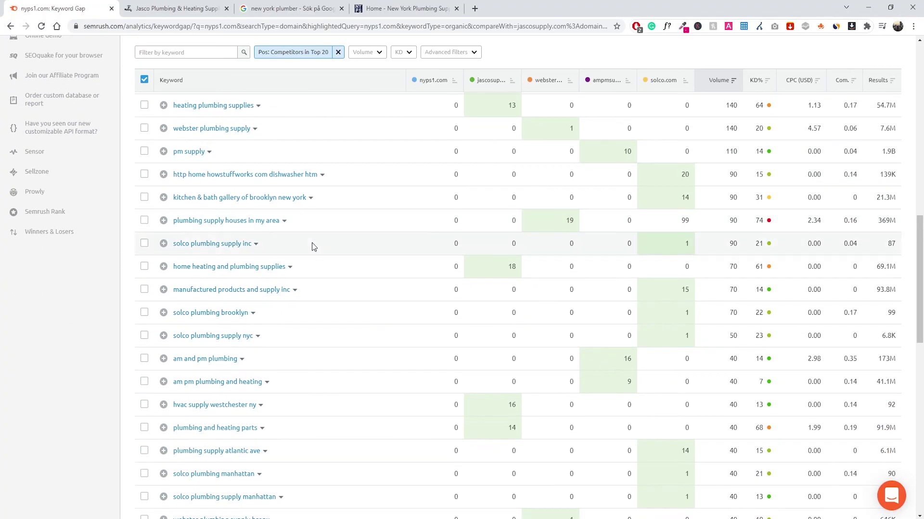
{"action": "scroll", "coordinate": [312, 242], "scroll_direction": "down", "scroll_amount": 8}
{"action": "scroll", "coordinate": [315, 276], "scroll_direction": "up", "scroll_amount": 14}
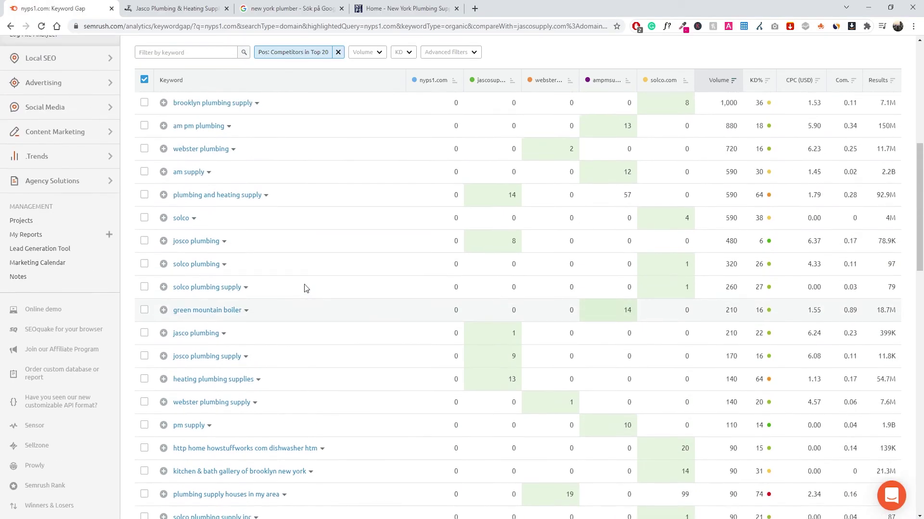
{"action": "scroll", "coordinate": [304, 288], "scroll_direction": "up", "scroll_amount": 8}
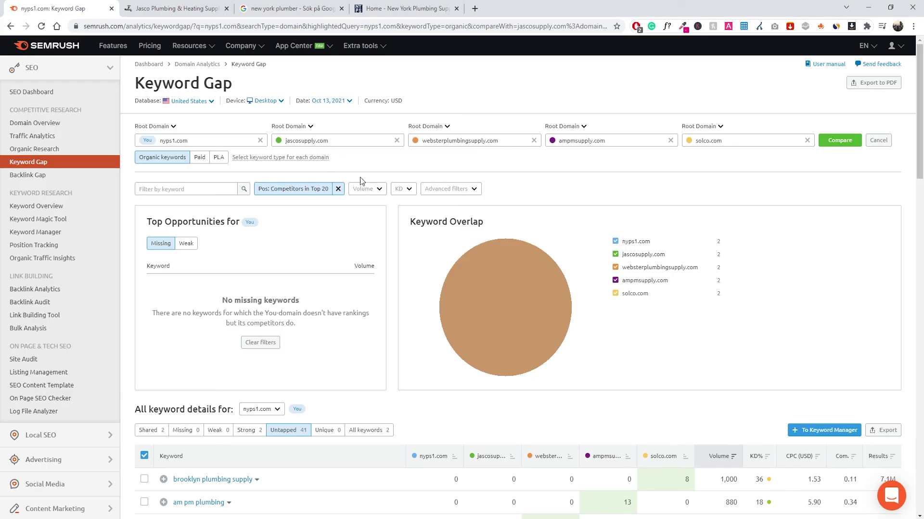
- Look up the competitor jascosupply.com in Domain Overview and limit the report to the US database
{"action": "left_click_drag", "start_coordinate": [344, 144], "coordinate": [287, 145]}
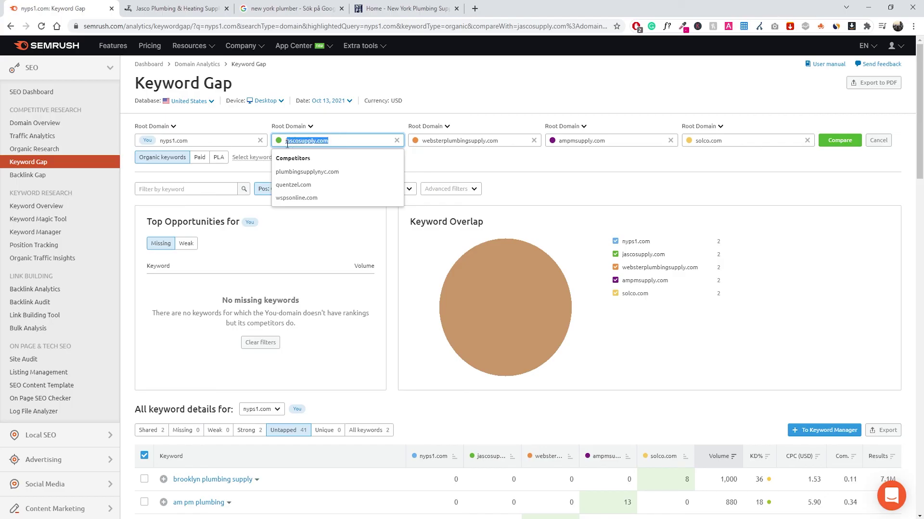
{"action": "left_click", "coordinate": [68, 151]}
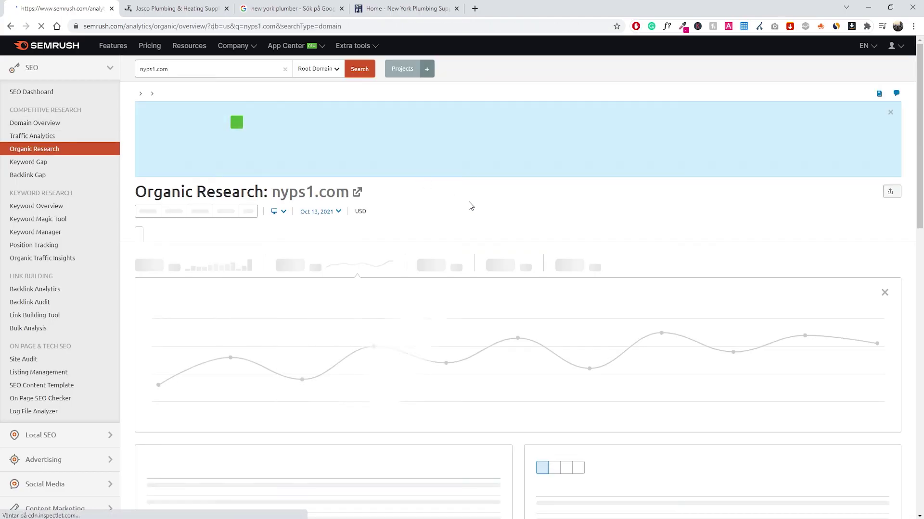
{"action": "left_click", "coordinate": [255, 69]}
{"action": "key", "text": "ctrl+a"}
{"action": "type", "text": "jascosupply.com"}
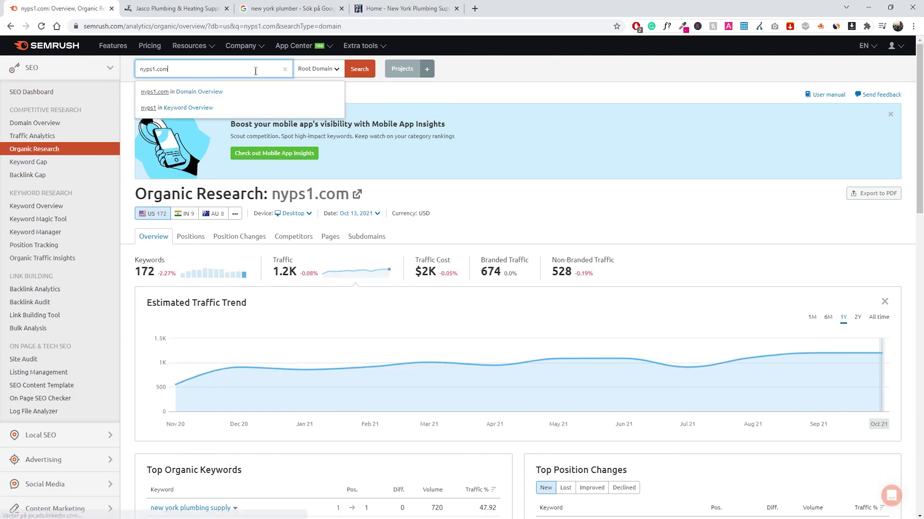
{"action": "left_click", "coordinate": [270, 91]}
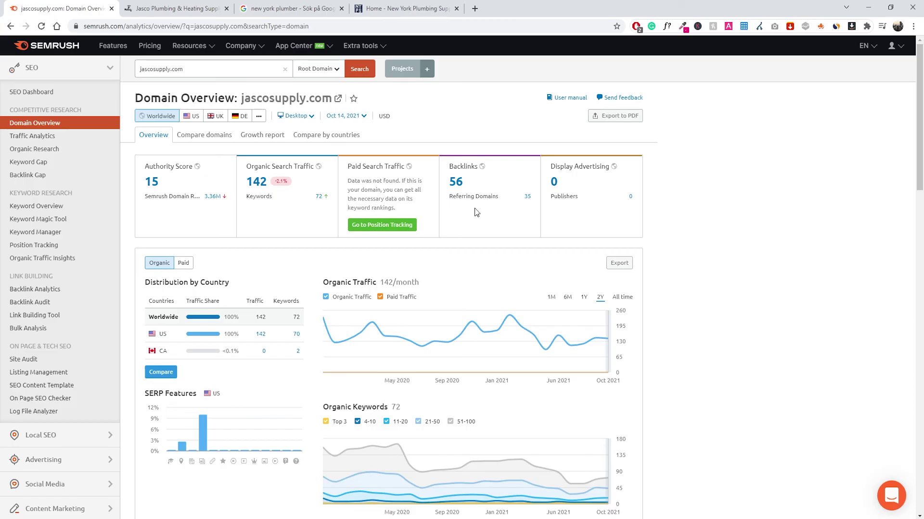
{"action": "left_click", "coordinate": [192, 117]}
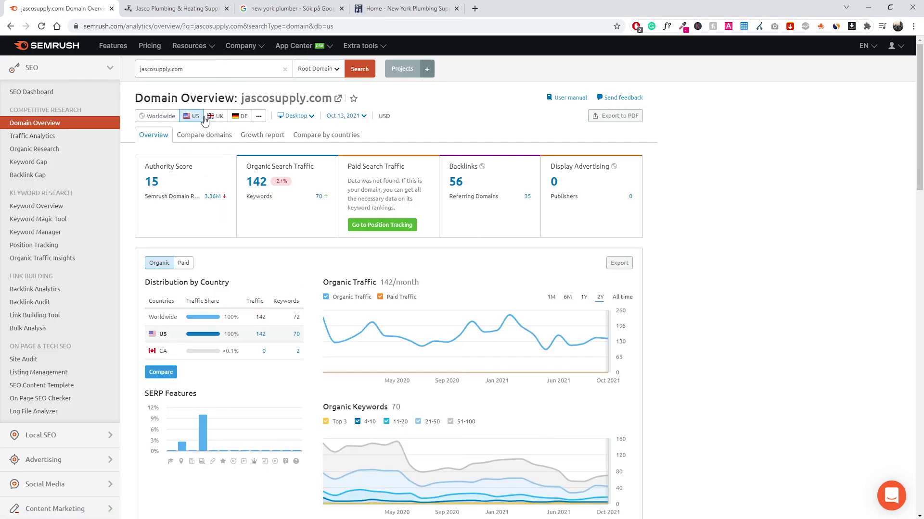
- Examine jascosupply.com's organic traffic and organic keyword trends, extending the charts' period to all time
{"action": "scroll", "coordinate": [529, 217], "scroll_direction": "down", "scroll_amount": 3}
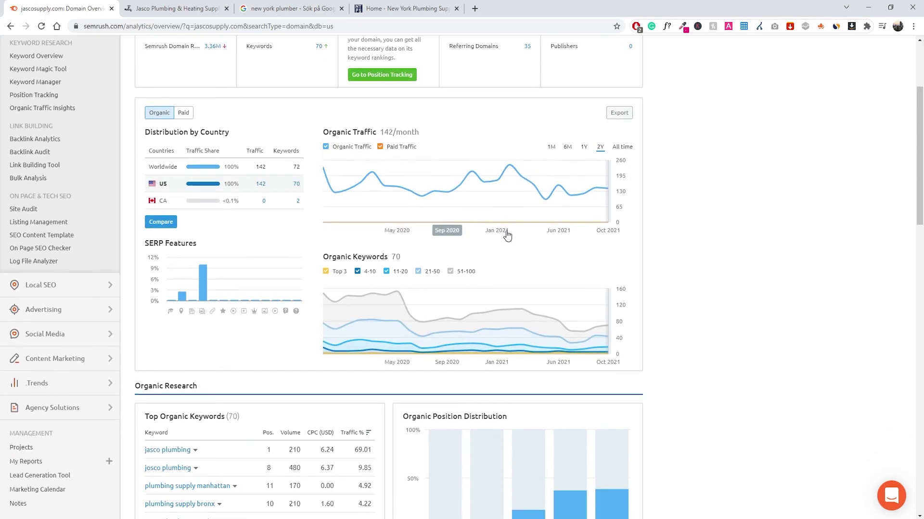
{"action": "scroll", "coordinate": [529, 238], "scroll_direction": "down", "scroll_amount": 1}
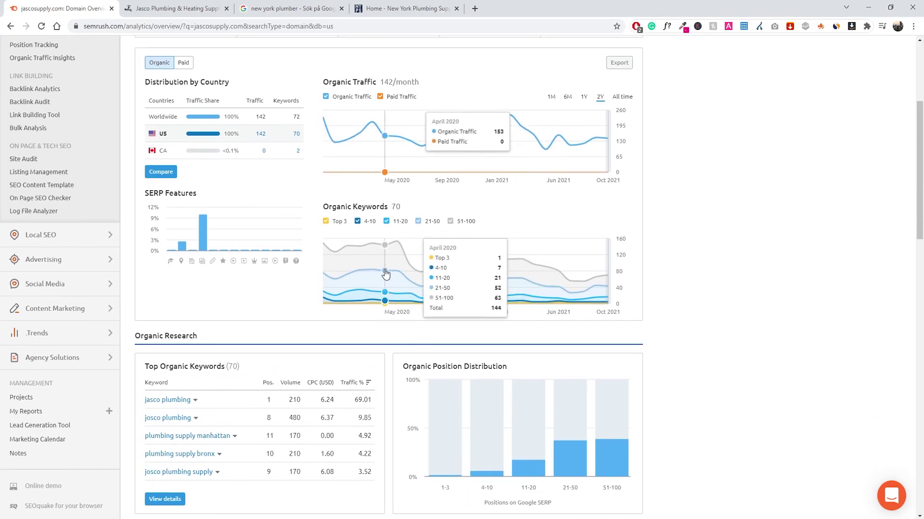
{"action": "scroll", "coordinate": [582, 216], "scroll_direction": "up", "scroll_amount": 2}
{"action": "left_click", "coordinate": [622, 197]}
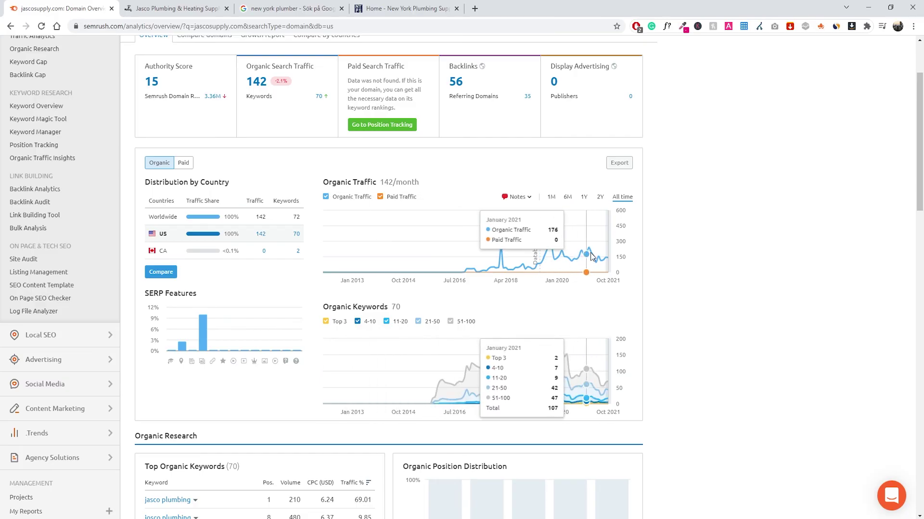
{"action": "scroll", "coordinate": [582, 247], "scroll_direction": "down", "scroll_amount": 1}
{"action": "scroll", "coordinate": [574, 237], "scroll_direction": "up", "scroll_amount": 1}
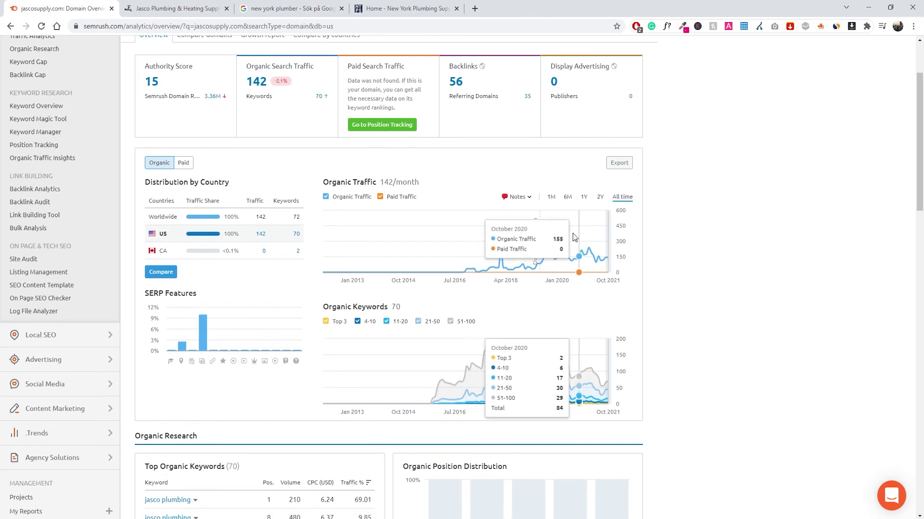
{"action": "scroll", "coordinate": [574, 237], "scroll_direction": "up", "scroll_amount": 1}
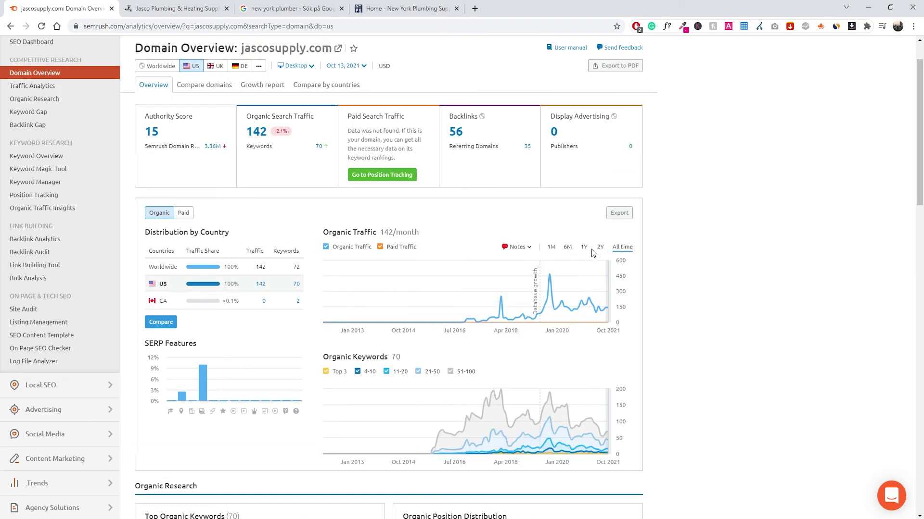
- Set the trend charts back to the 2-year period and review the domain's organic traffic and keywords
{"action": "left_click", "coordinate": [599, 247]}
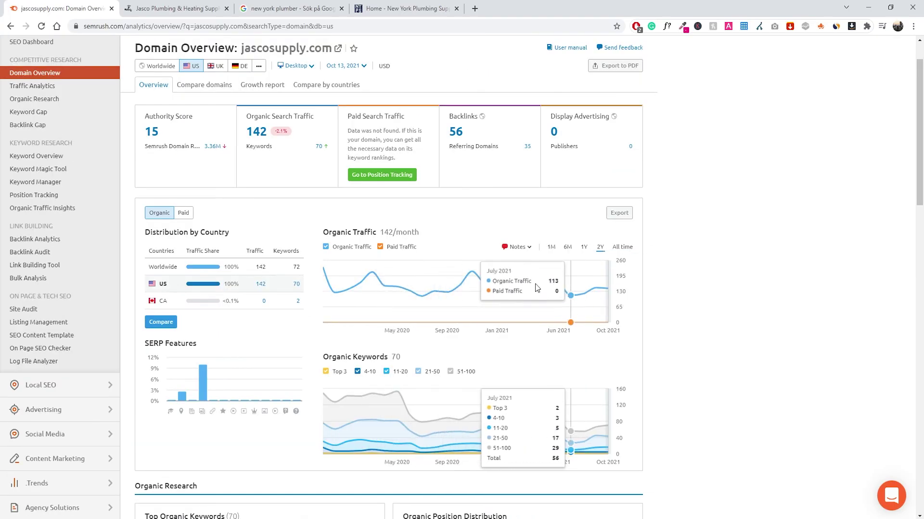
{"action": "scroll", "coordinate": [537, 287], "scroll_direction": "down", "scroll_amount": 2}
{"action": "scroll", "coordinate": [643, 245], "scroll_direction": "up", "scroll_amount": 3}
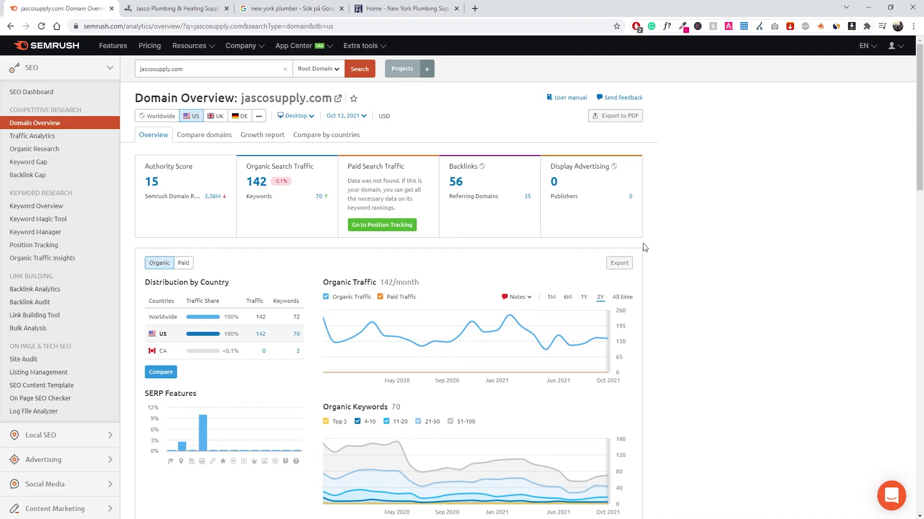